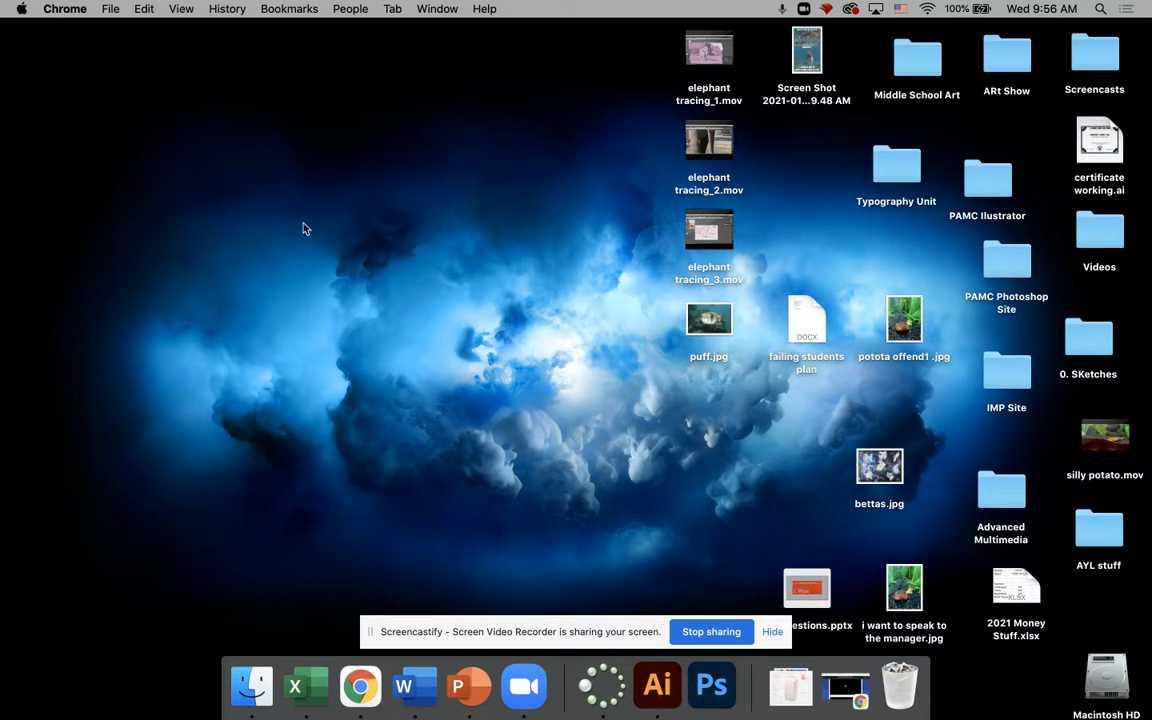
# Step: Search the computer for Illustrator with Spotlight
pyautogui.click(271, 230)
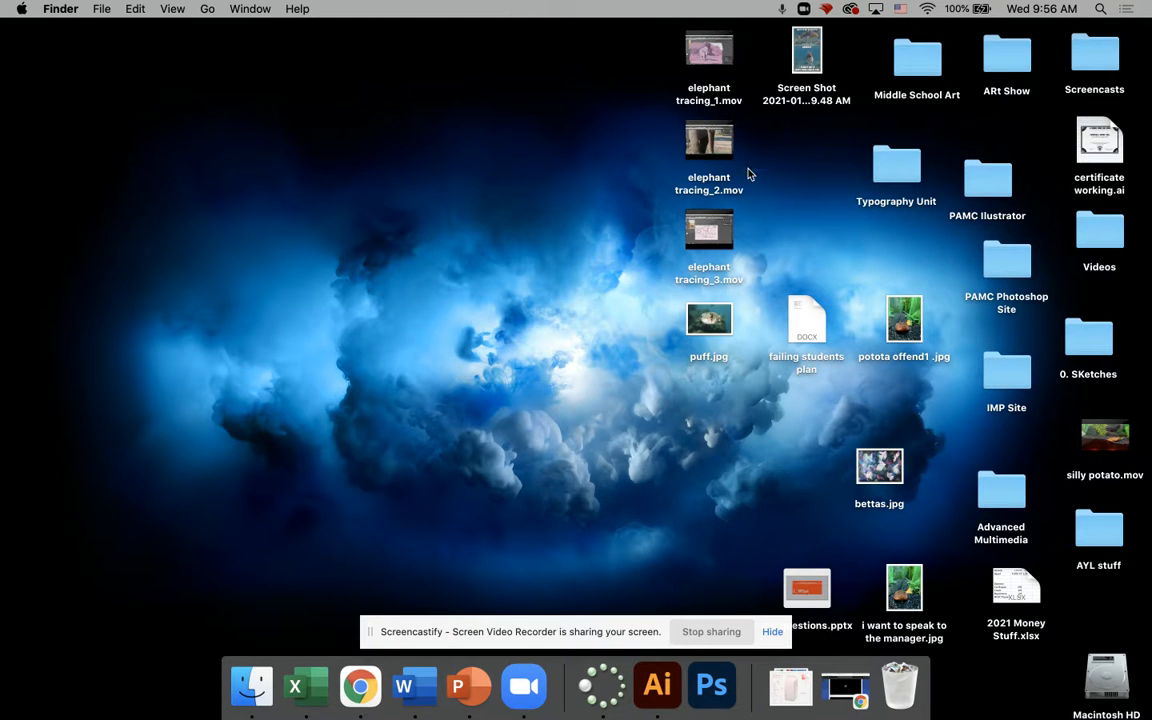
pyautogui.click(1100, 9)
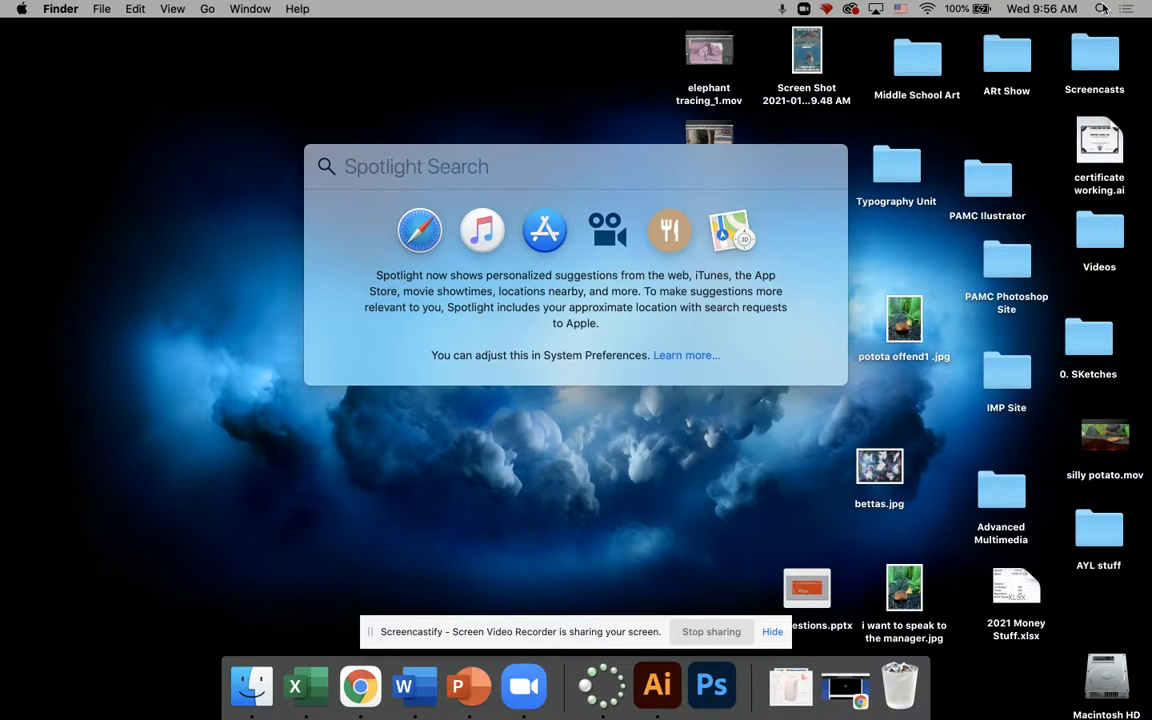
pyautogui.write('Illustrator')
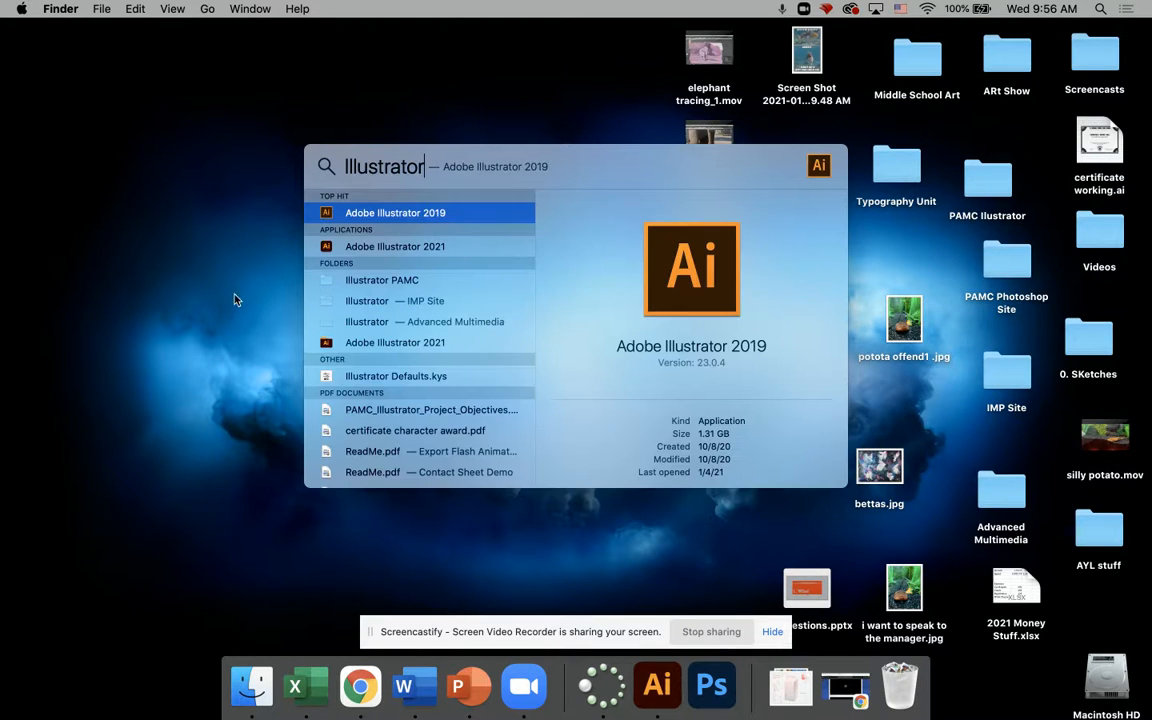
pyautogui.click(85, 300)
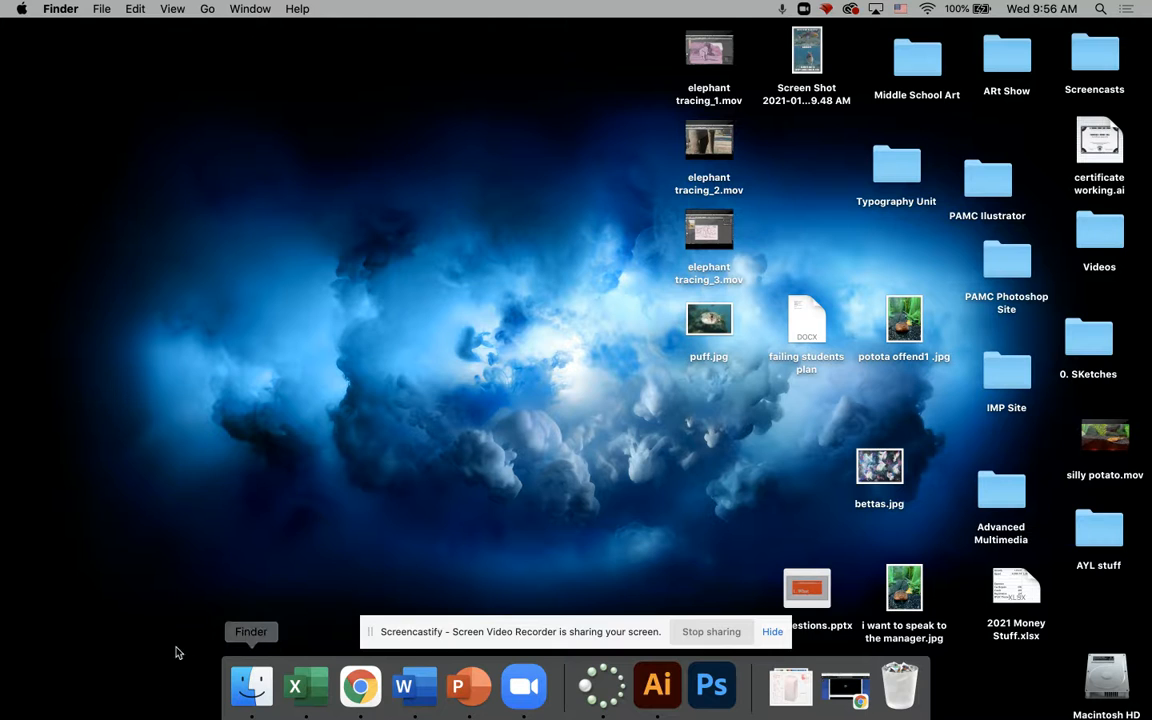
# Step: Launch Adobe Illustrator 2021 from the Applications folder in Finder and reposition its window on the desktop
pyautogui.click(251, 686)
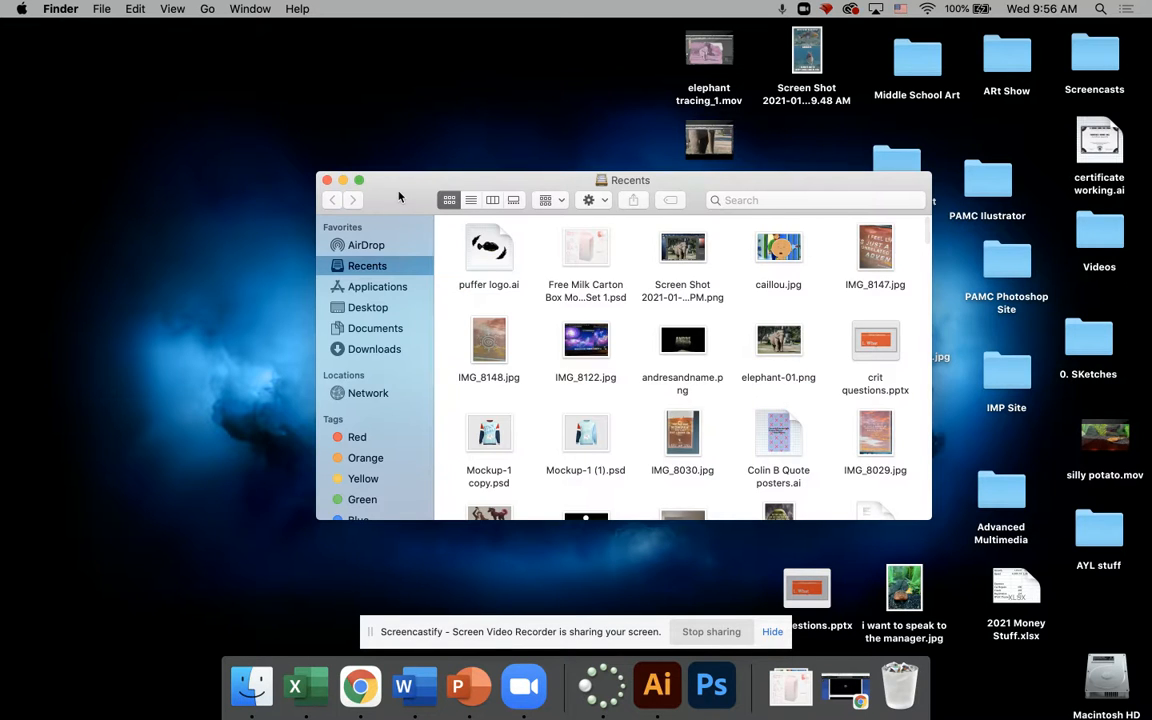
pyautogui.click(380, 289)
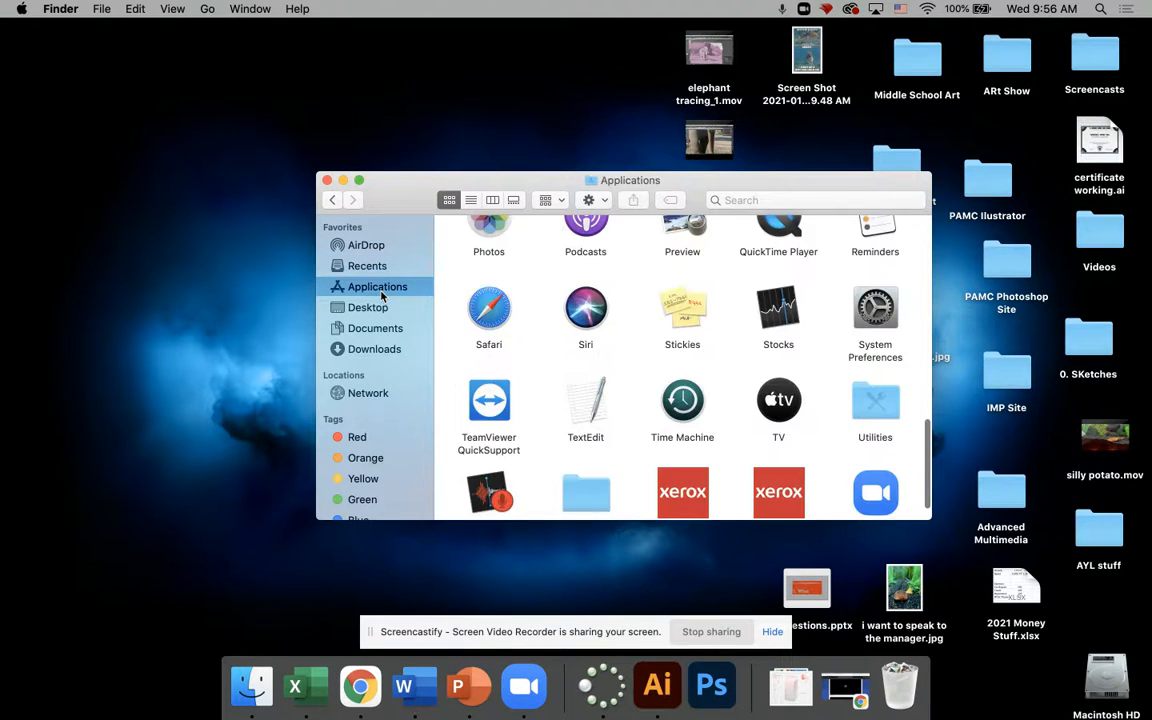
pyautogui.scroll(10, 752, 402)
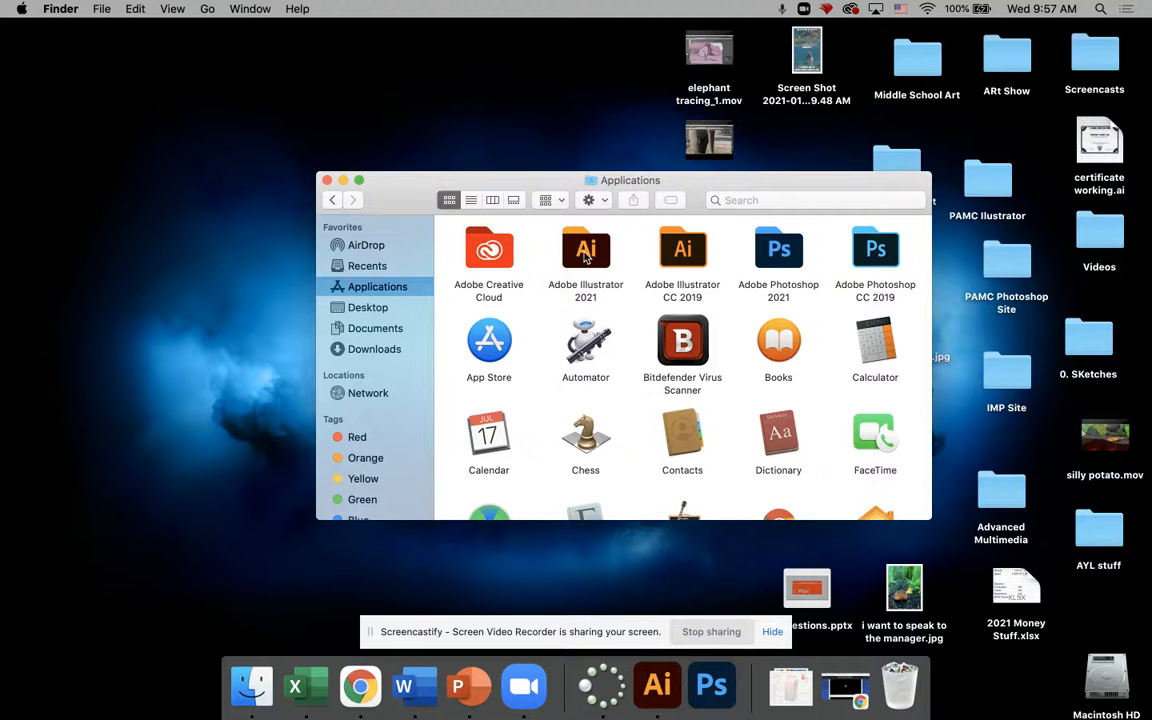
pyautogui.doubleClick(582, 252)
pyautogui.doubleClick(481, 250)
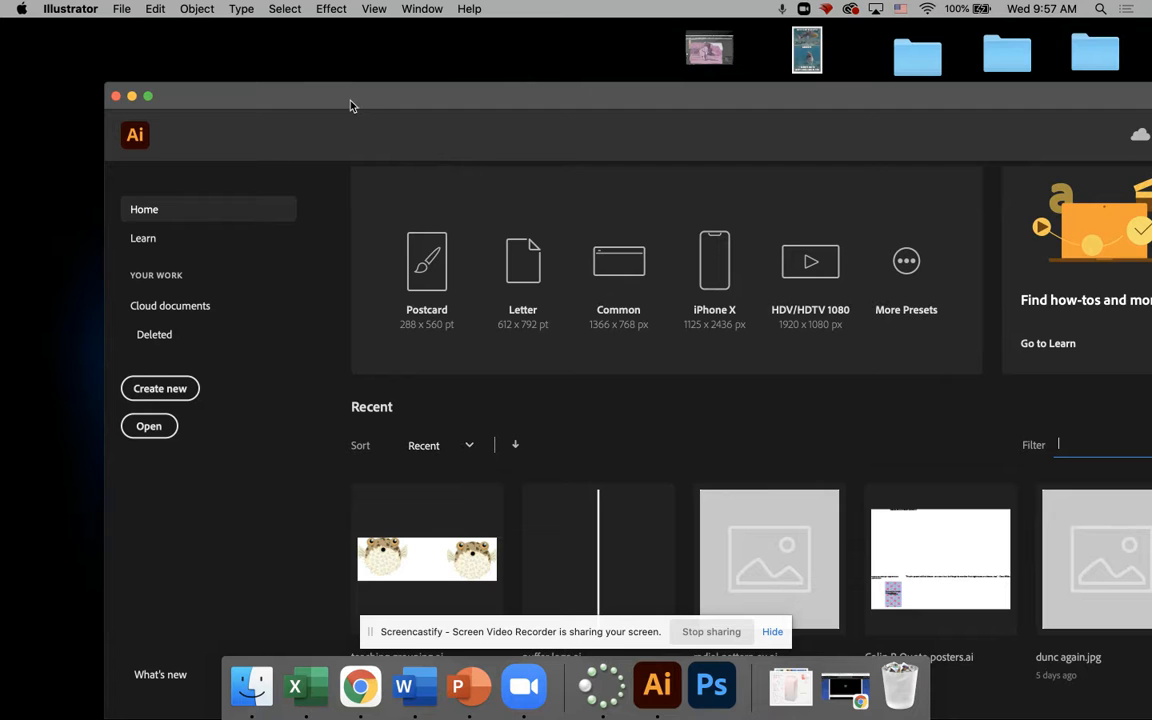
pyautogui.moveTo(351, 105); pyautogui.dragTo(268, 45)
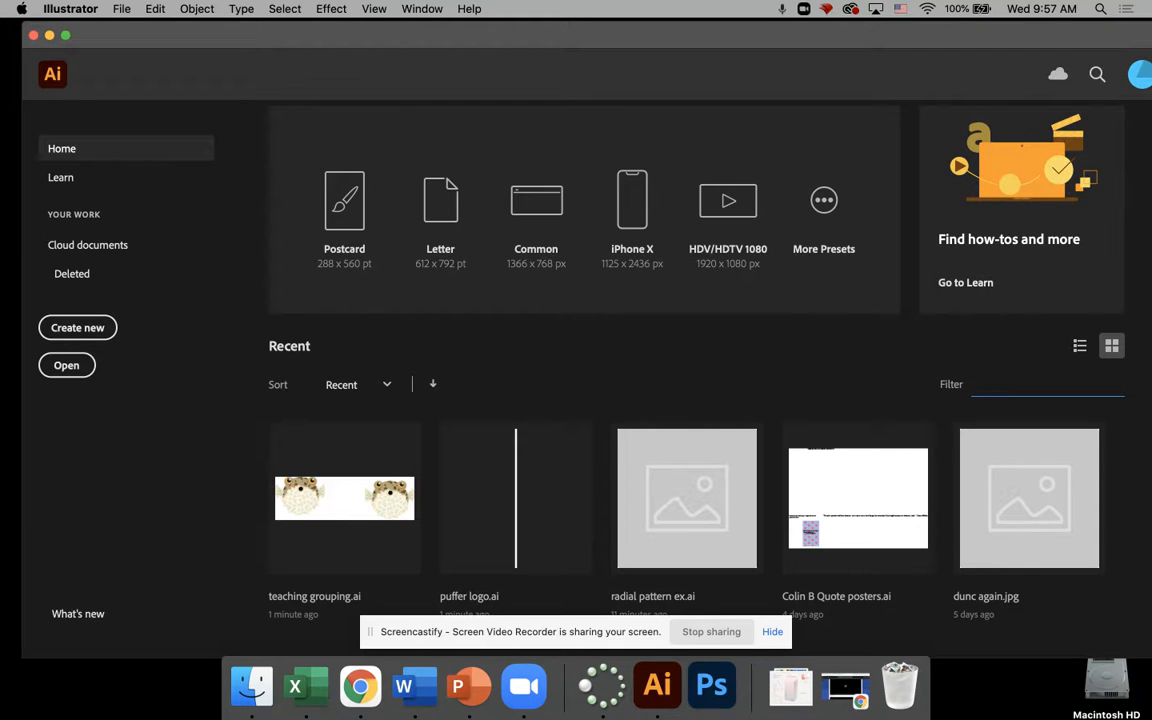
# Step: Start a new document and name it Shapes
pyautogui.click(90, 328)
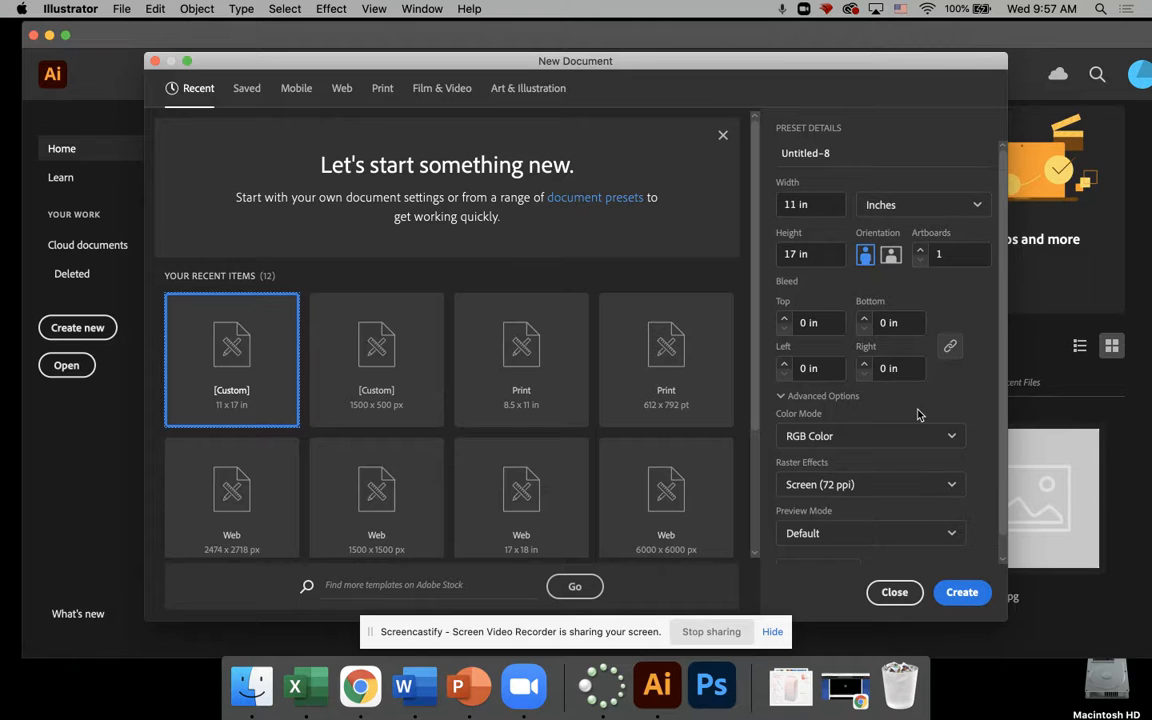
pyautogui.click(845, 155)
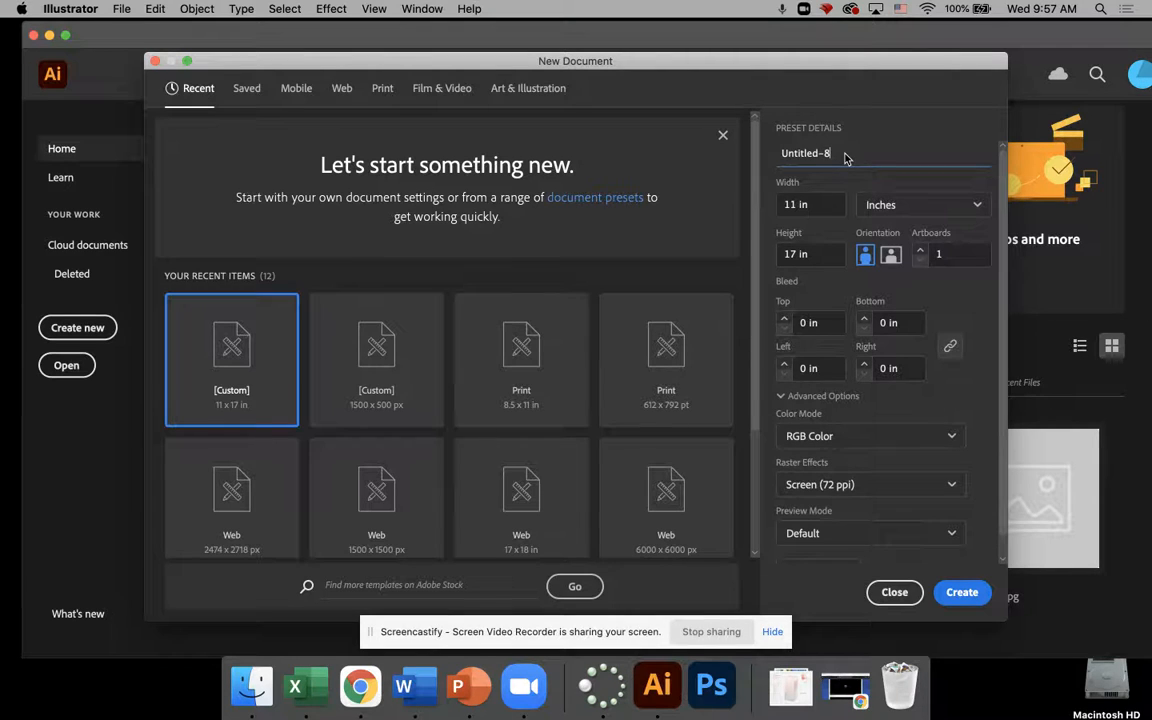
pyautogui.press('super+a')
pyautogui.write('Shapes')
pyautogui.click(909, 124)
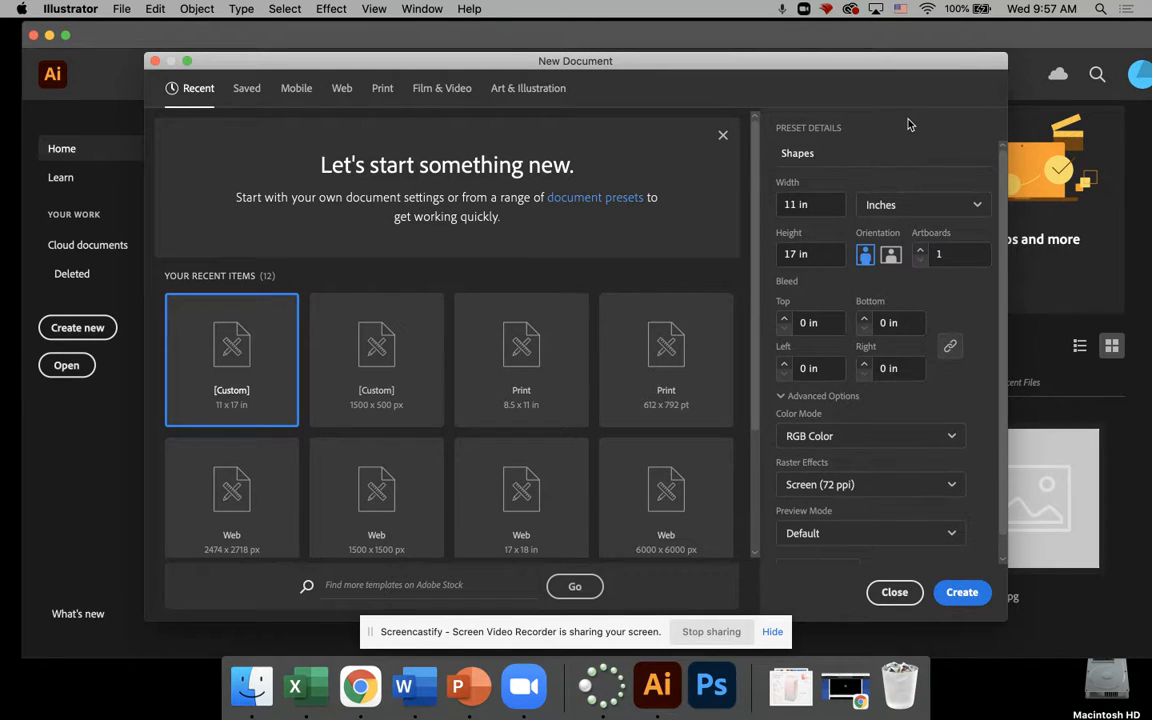
# Step: Set the new document's units to inches, its width to 8.5 in and its height to 11 in
pyautogui.click(975, 208)
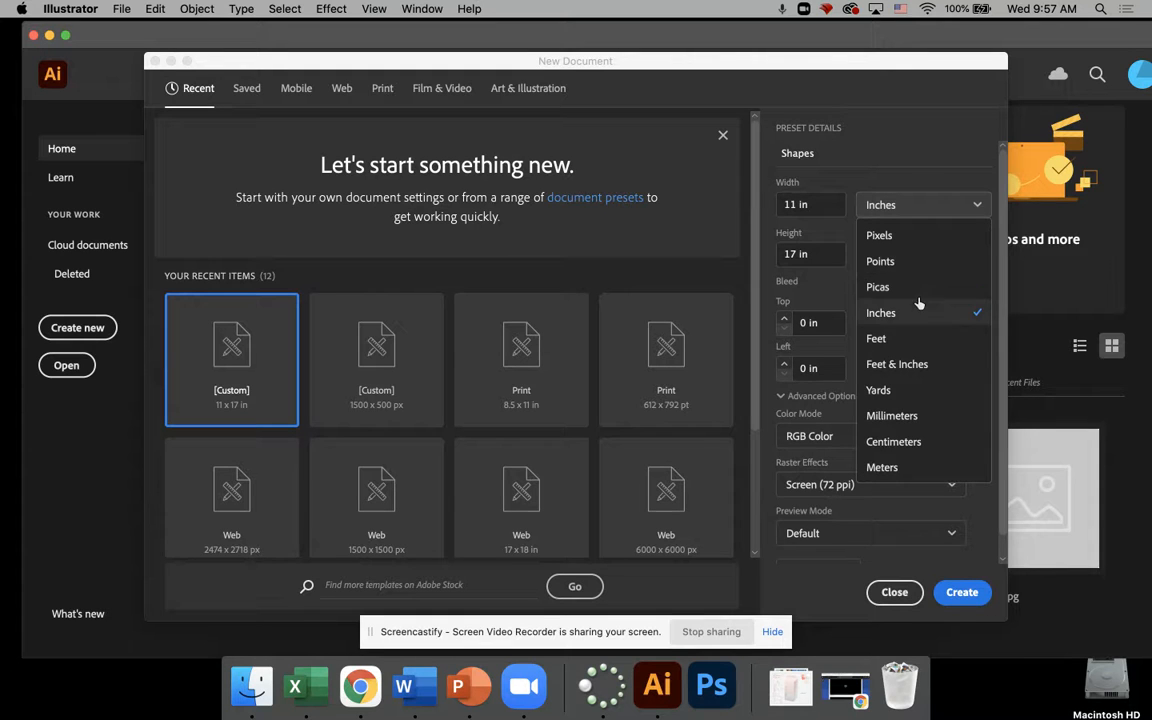
pyautogui.click(880, 315)
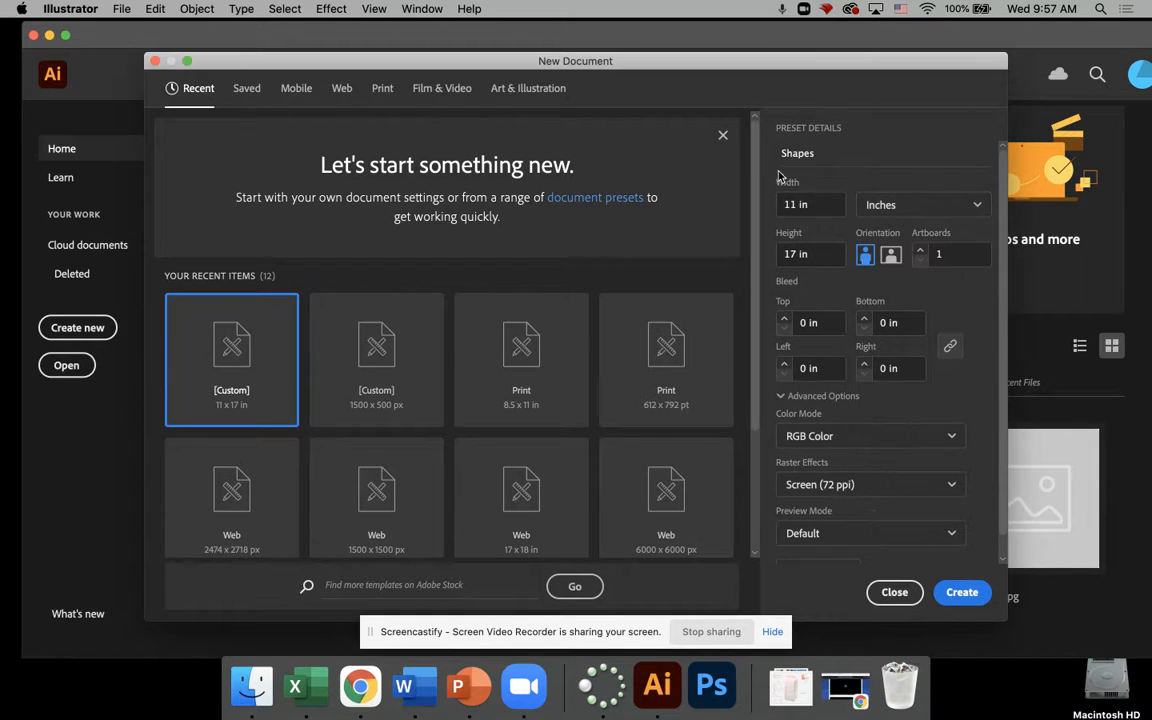
pyautogui.press('BackSpace')
pyautogui.press('BackSpace')
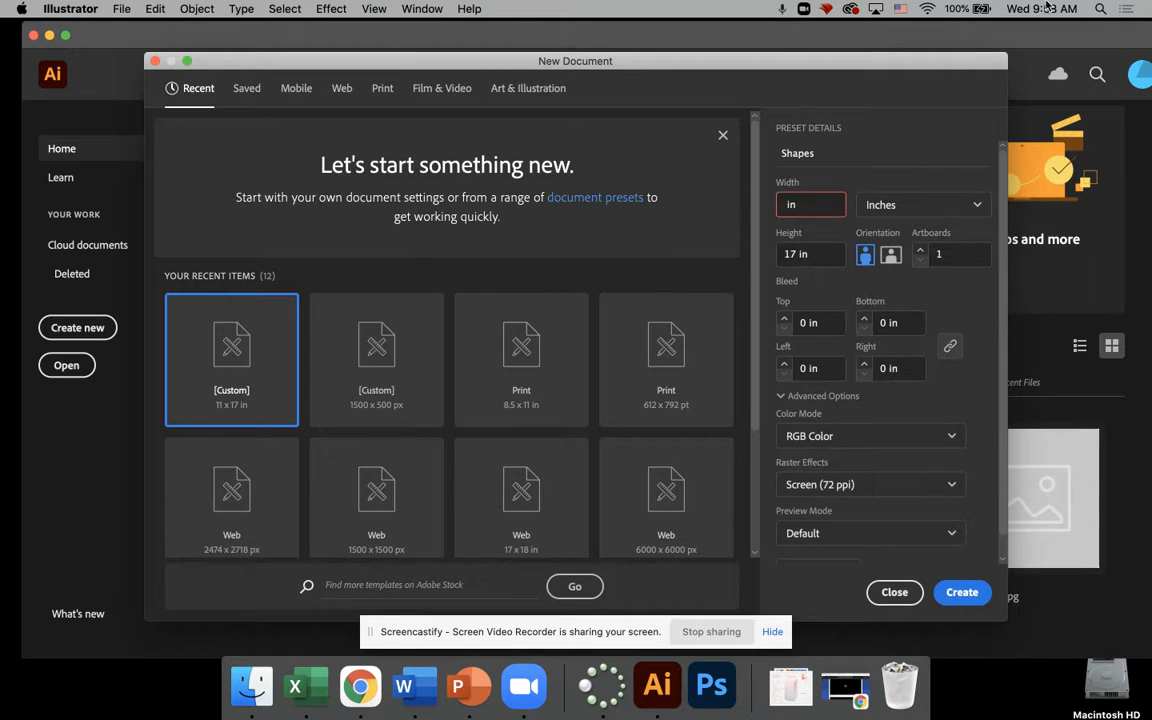
pyautogui.write('8.5')
pyautogui.click(795, 256)
pyautogui.press('BackSpace')
pyautogui.write('1')
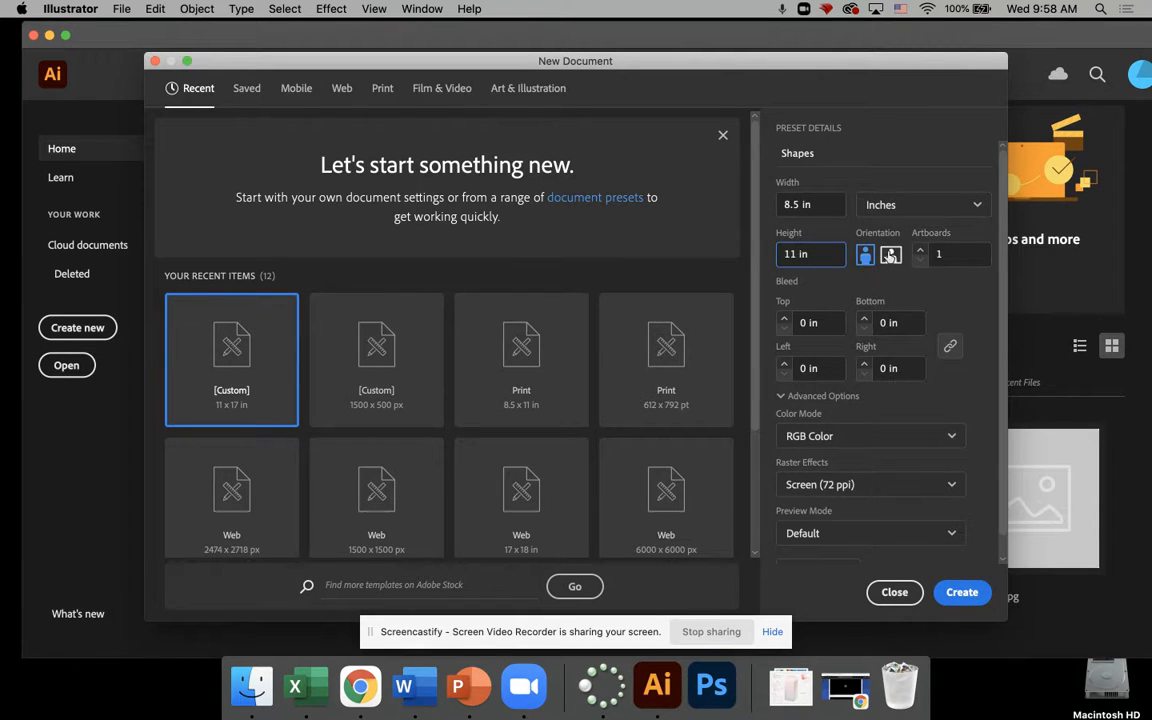
# Step: Compare portrait and landscape orientation, settle on landscape at 11 x 8.5 in, and create the document
pyautogui.click(891, 257)
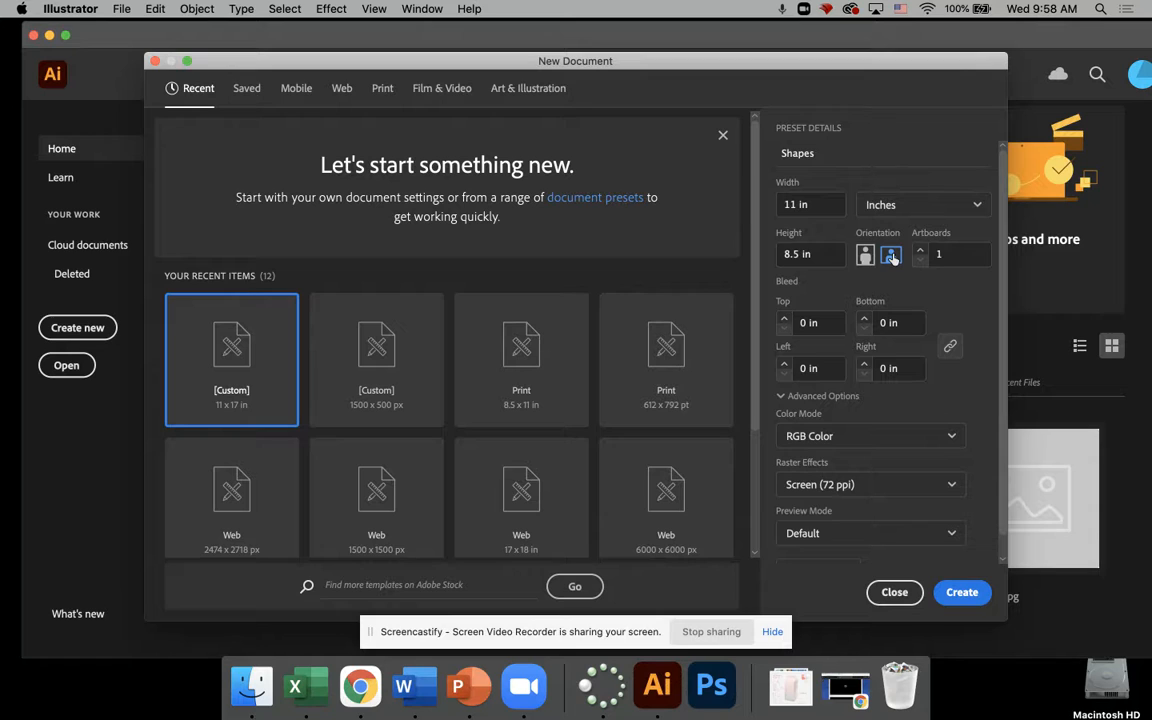
pyautogui.click(865, 257)
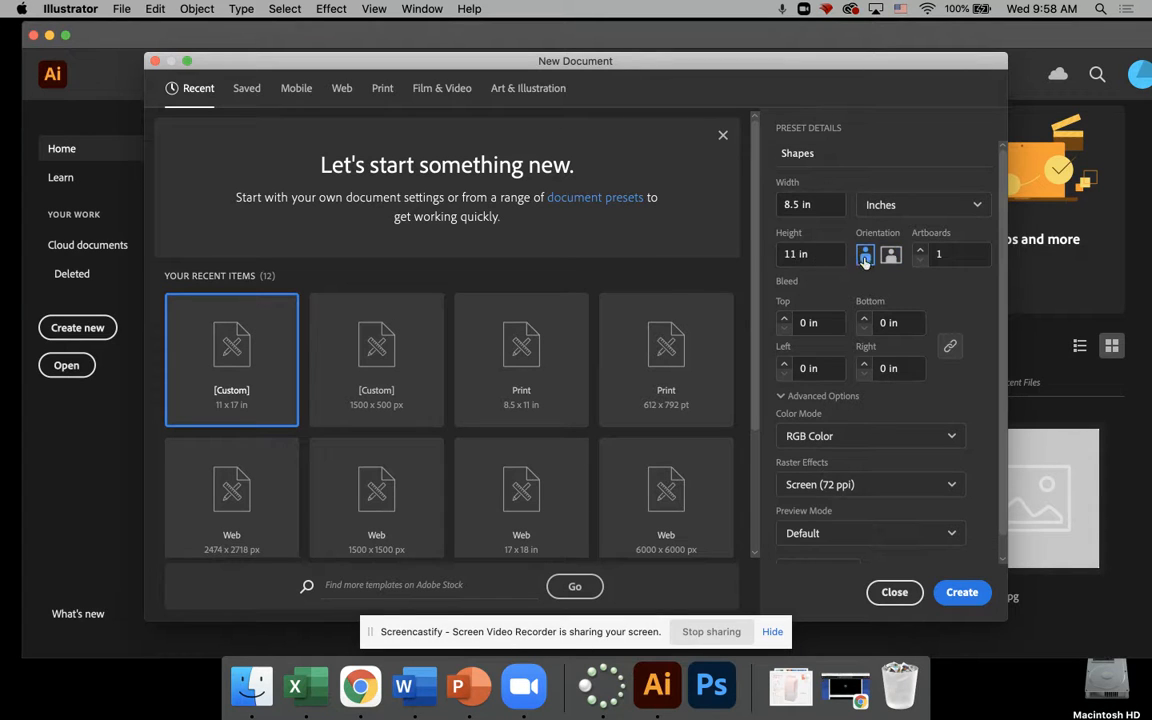
pyautogui.click(893, 256)
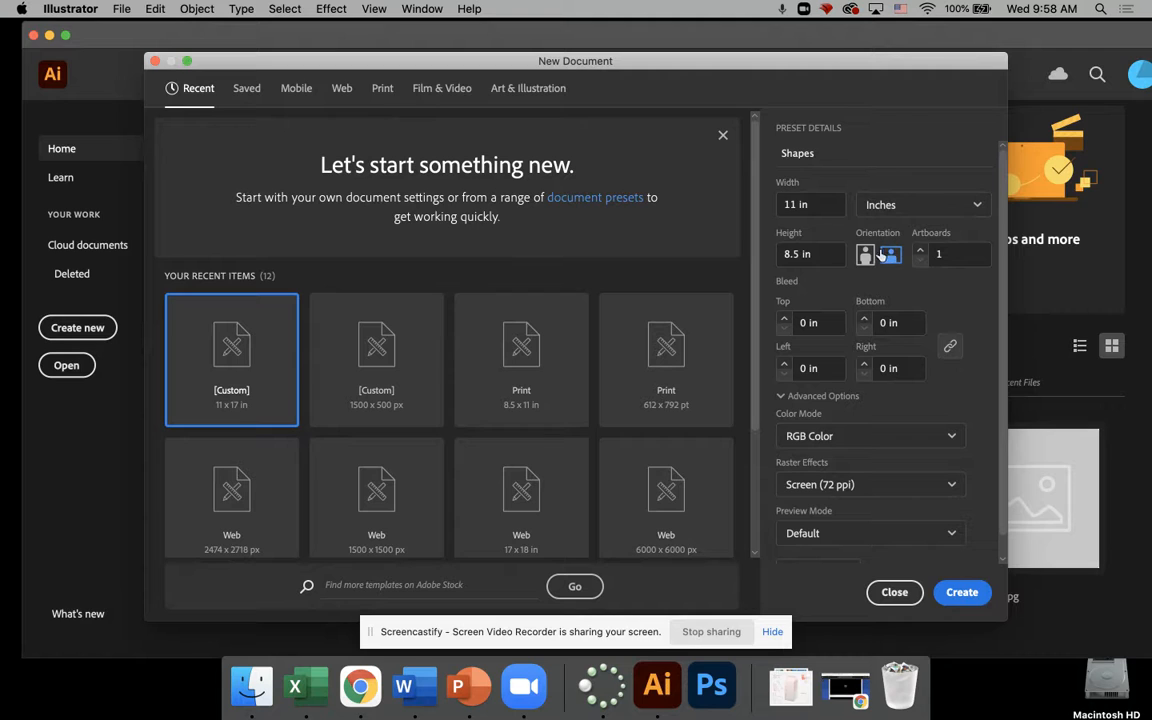
pyautogui.click(866, 257)
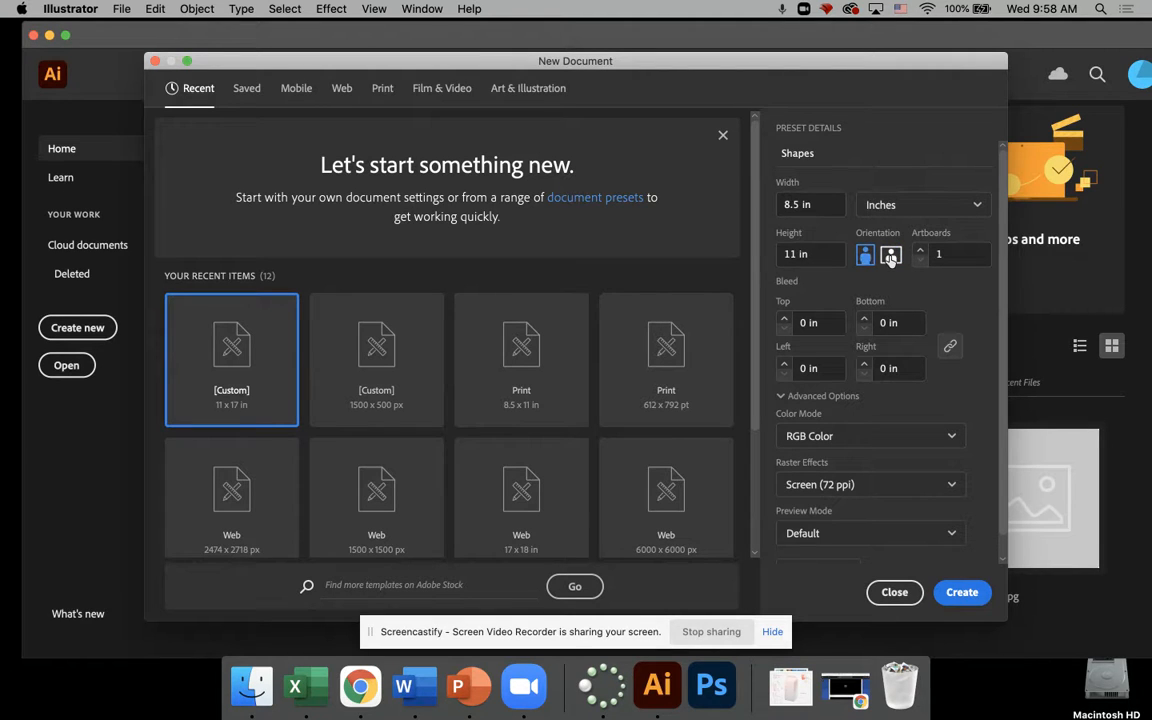
pyautogui.click(891, 257)
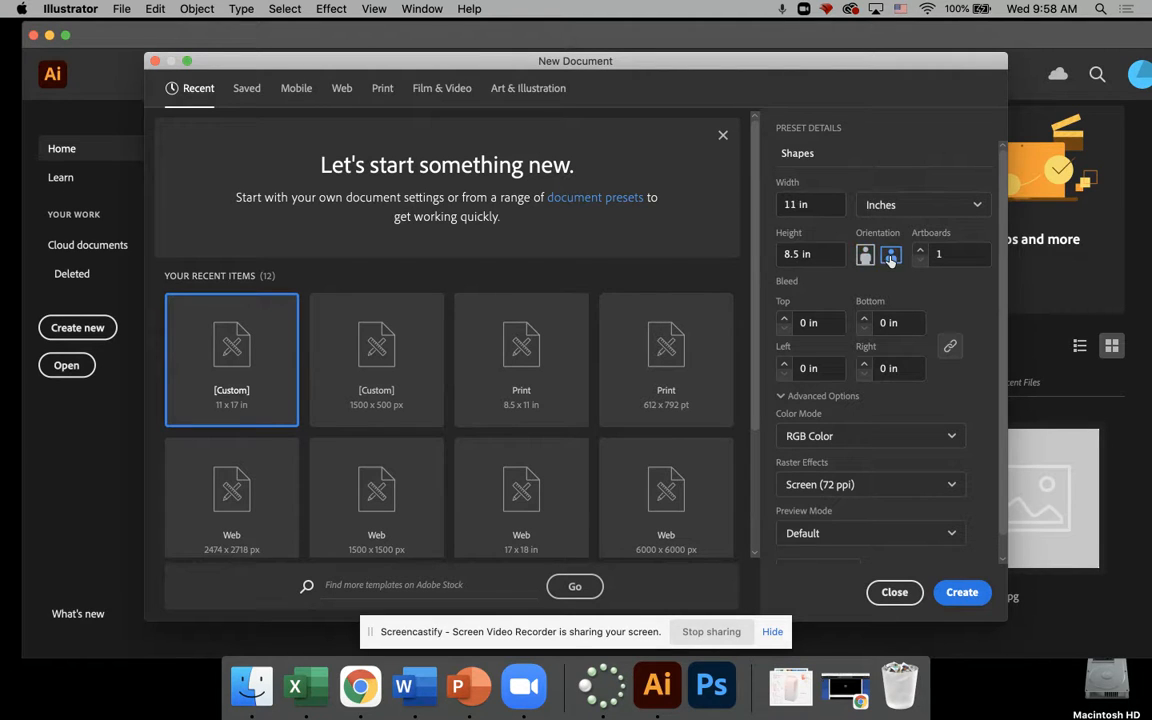
pyautogui.click(962, 593)
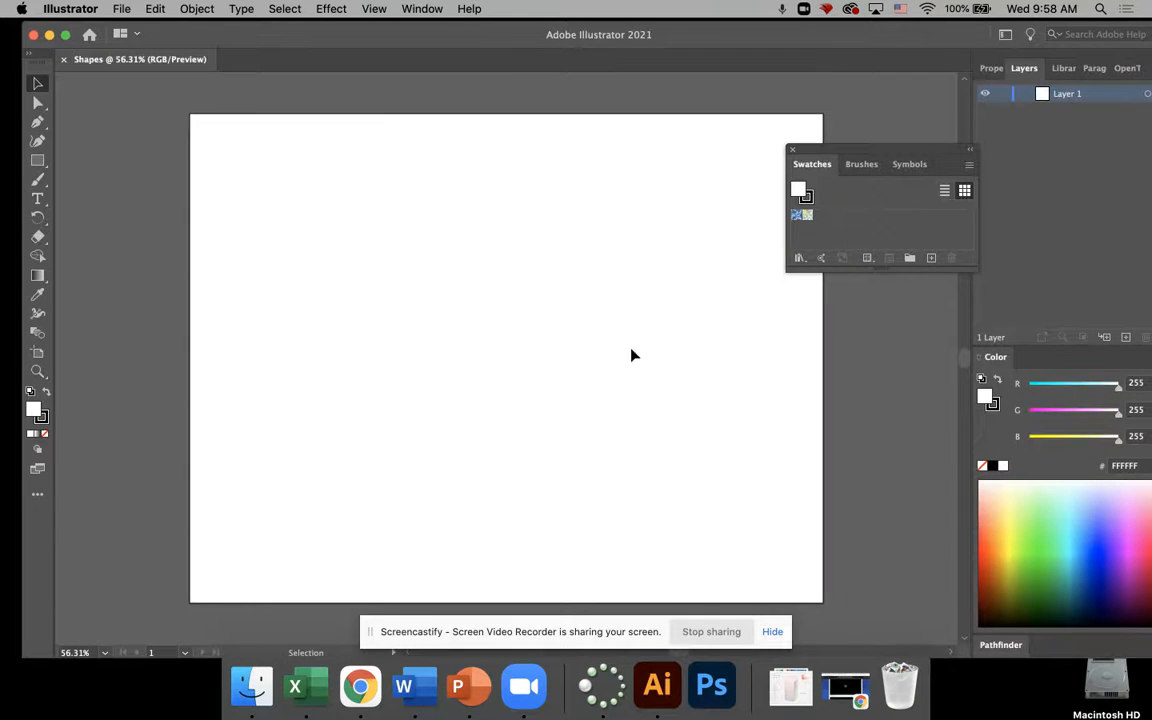
# Step: Close the floating Swatches panel that overlaps the artboard
pyautogui.moveTo(893, 155)
pyautogui.mouseDown()
pyautogui.moveTo(861, 100)
pyautogui.moveTo(882, 106)
pyautogui.mouseUp()
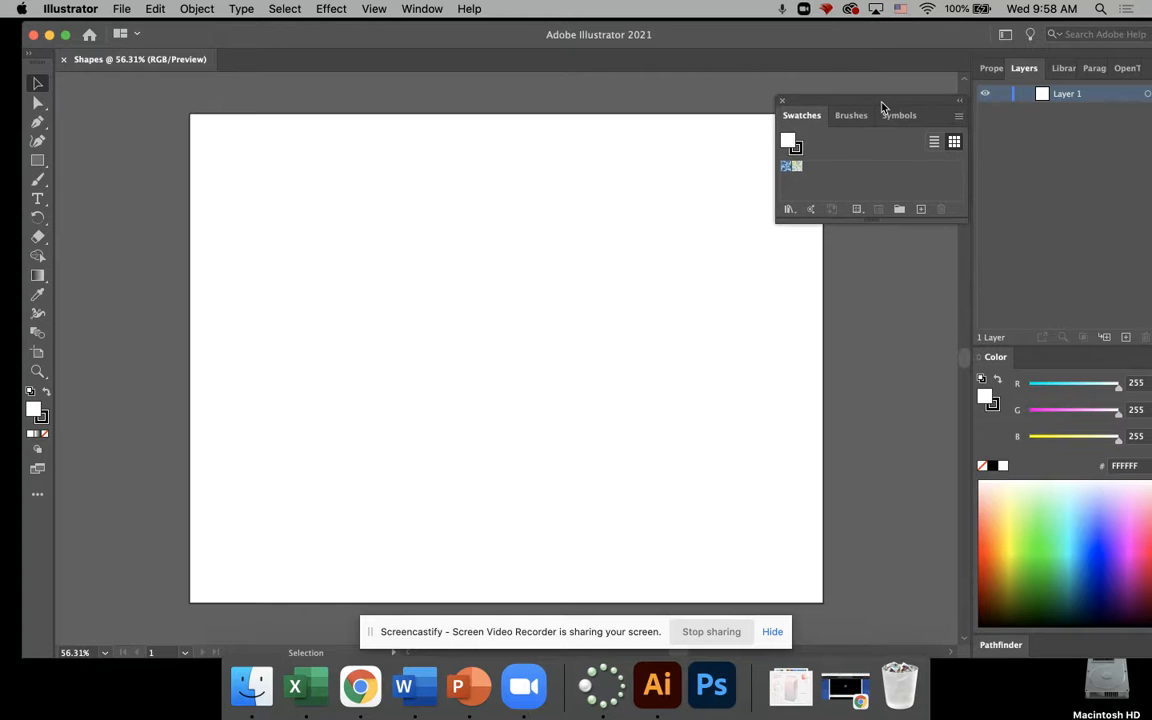
pyautogui.click(782, 104)
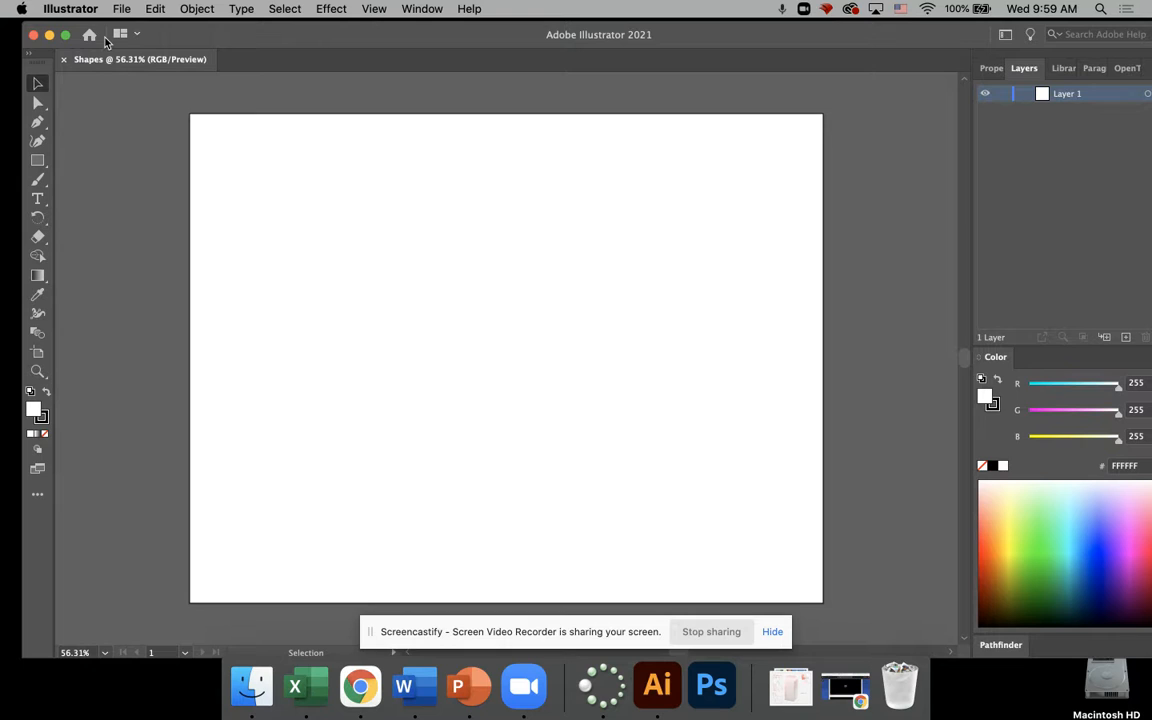
# Step: Choose the Rectangle tool and set the fill colour to blue, hex 1DA7DD
pyautogui.click(38, 161)
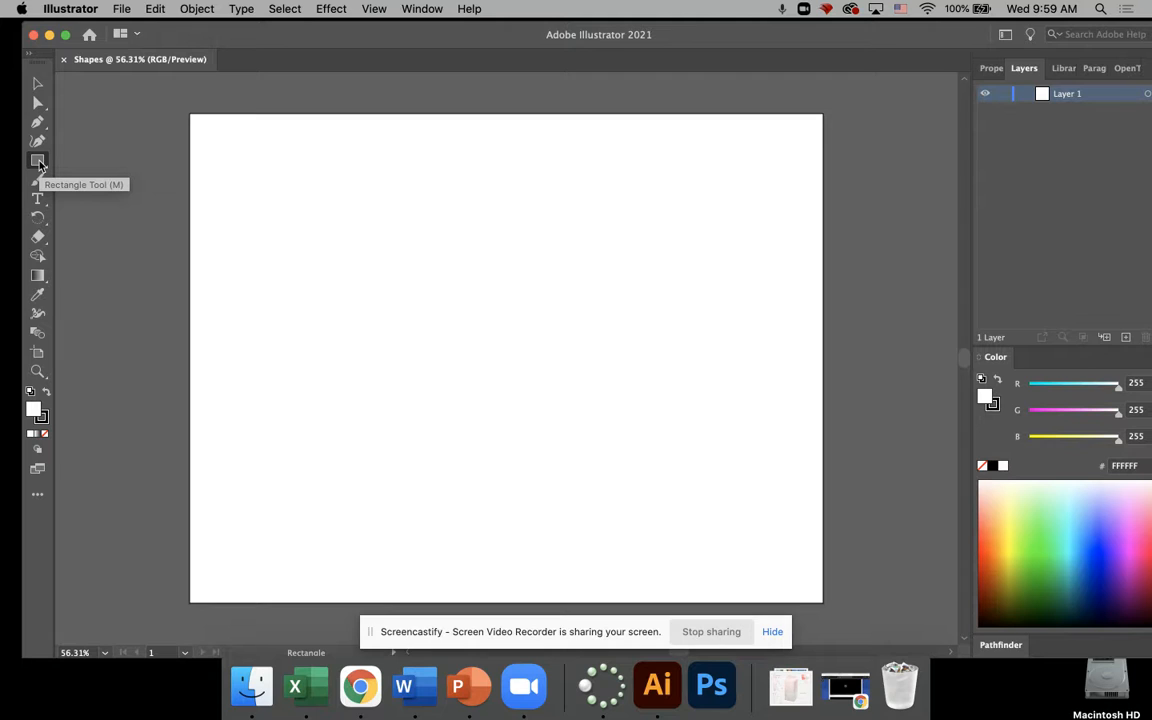
pyautogui.doubleClick(36, 412)
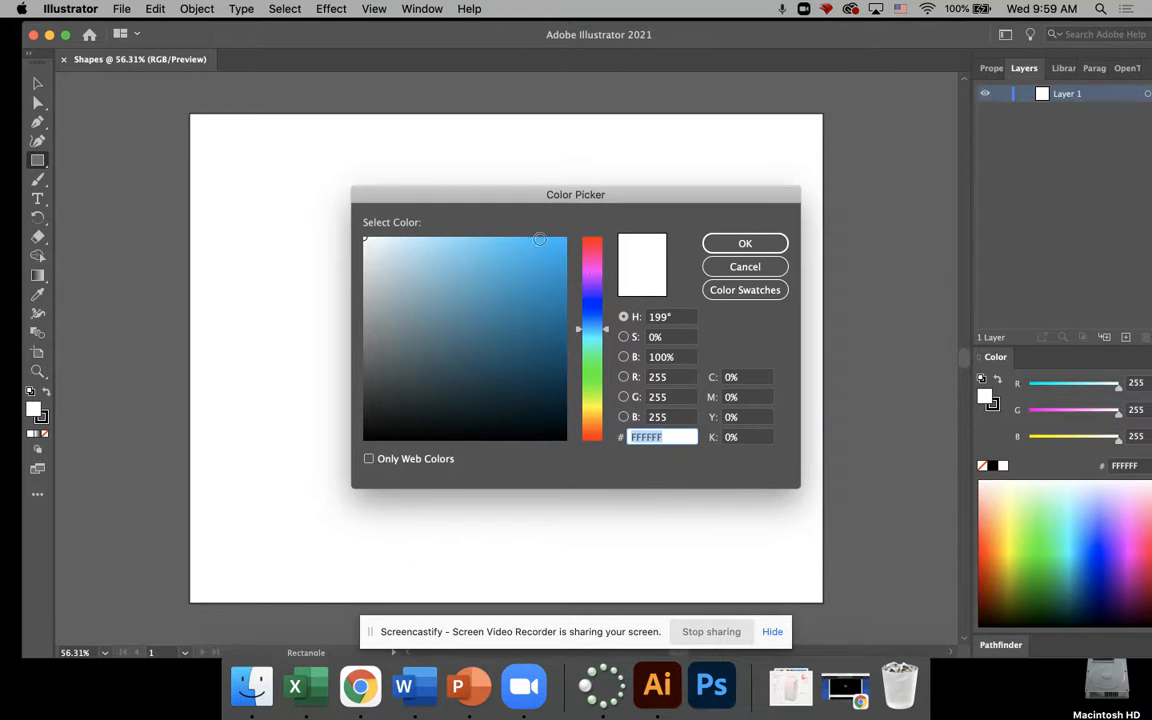
pyautogui.moveTo(510, 259)
pyautogui.mouseDown()
pyautogui.moveTo(568, 290)
pyautogui.moveTo(545, 248)
pyautogui.moveTo(540, 283)
pyautogui.moveTo(488, 374)
pyautogui.moveTo(508, 262)
pyautogui.moveTo(536, 266)
pyautogui.mouseUp()
pyautogui.click(743, 244)
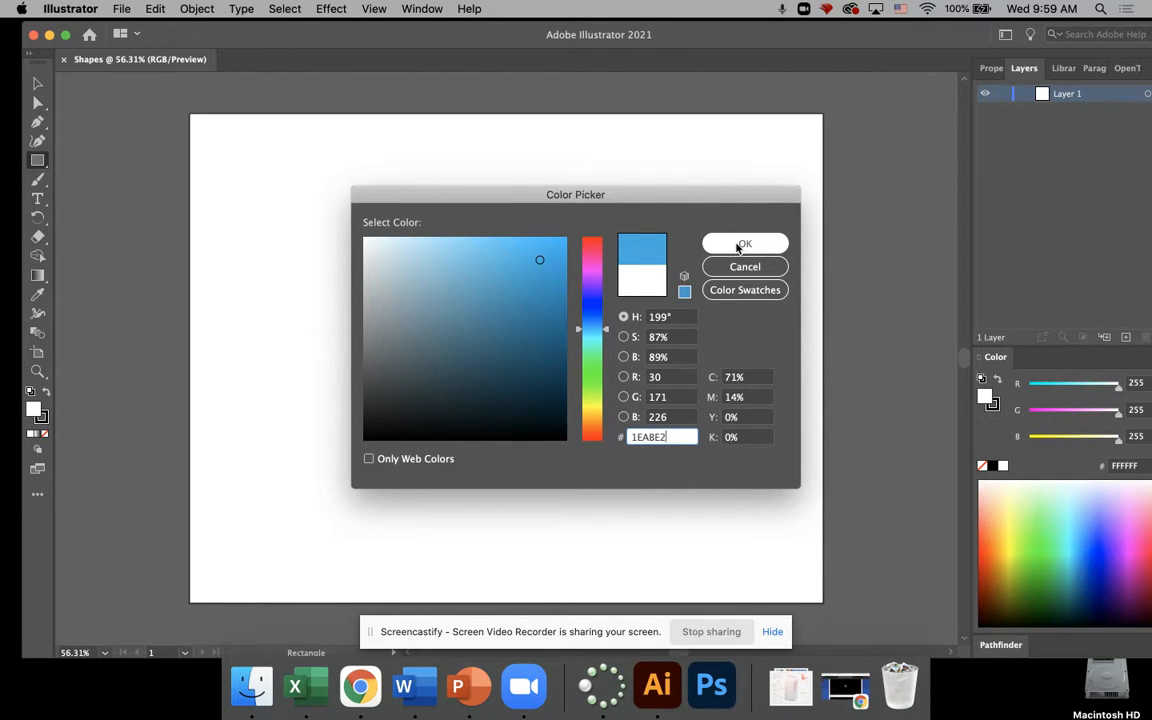
pyautogui.doubleClick(676, 437)
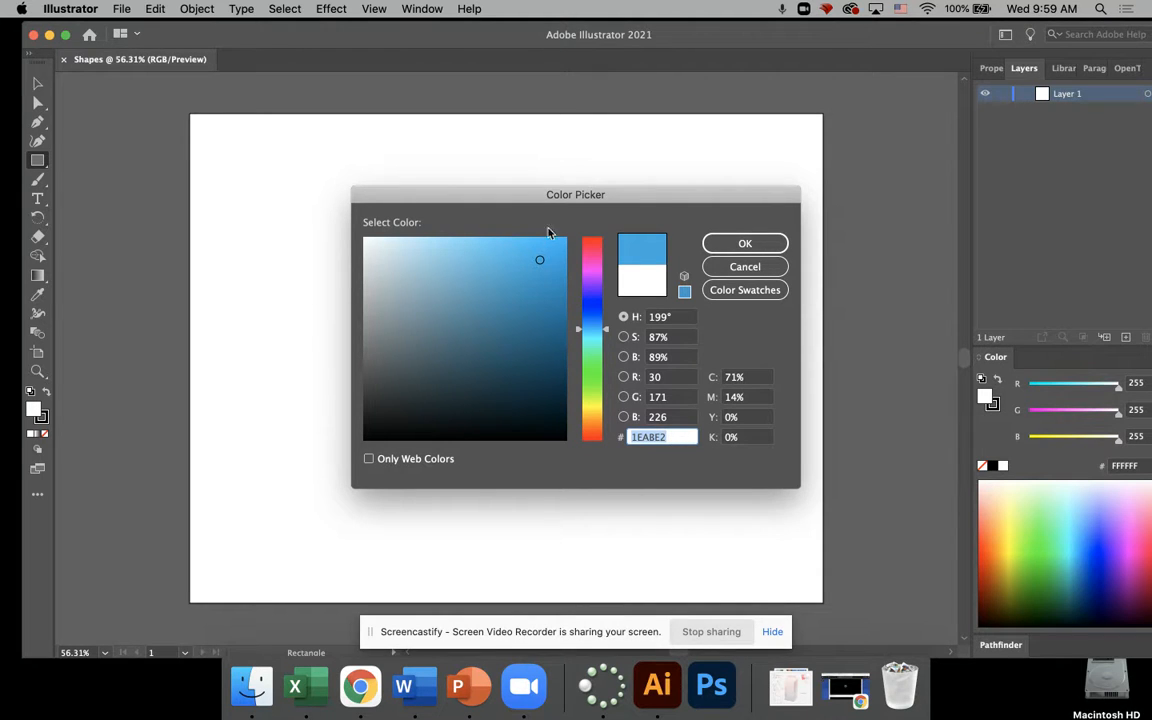
pyautogui.moveTo(540, 257)
pyautogui.mouseDown()
pyautogui.moveTo(537, 285)
pyautogui.moveTo(495, 280)
pyautogui.moveTo(517, 247)
pyautogui.moveTo(541, 263)
pyautogui.mouseUp()
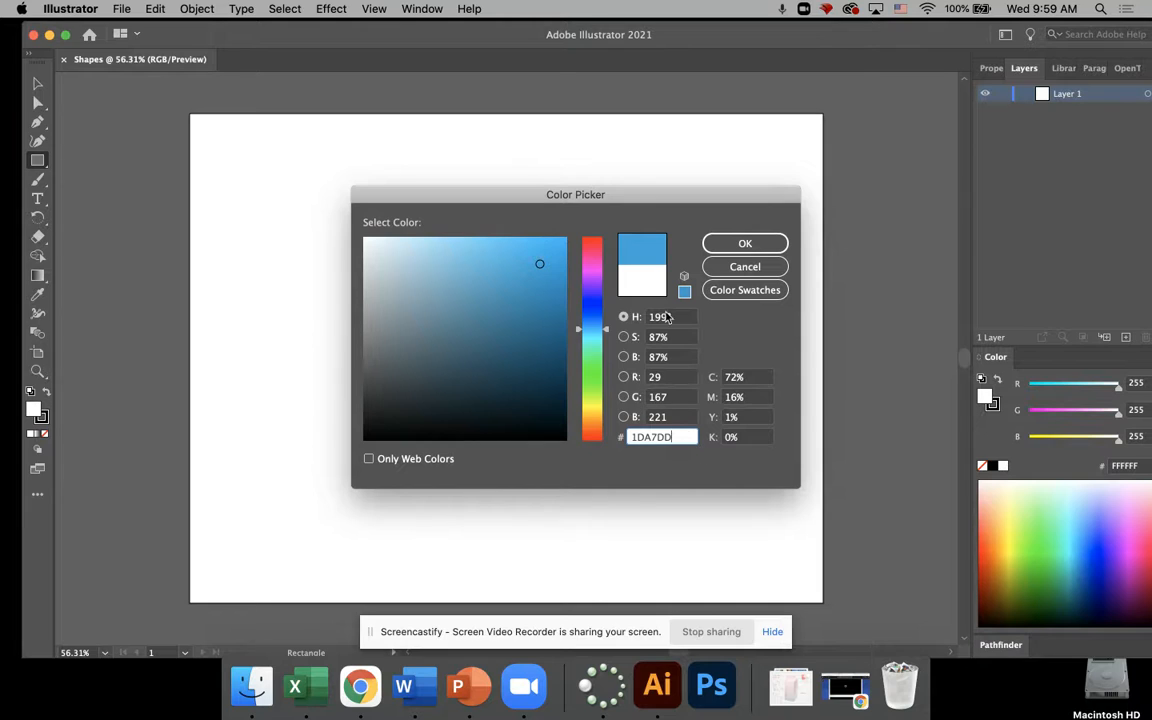
pyautogui.click(745, 244)
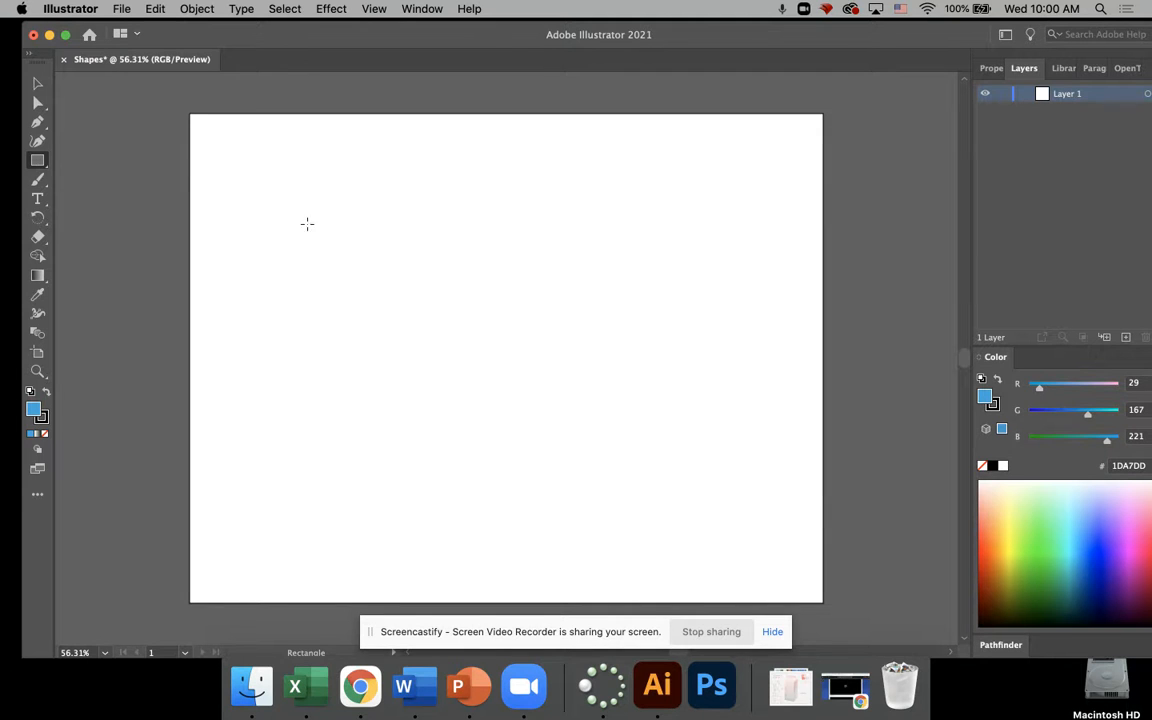
# Step: Draw a rectangle about a third of the artboard's width in the artboard's upper-left area and deselect it
pyautogui.moveTo(290, 167); pyautogui.dragTo(506, 310)
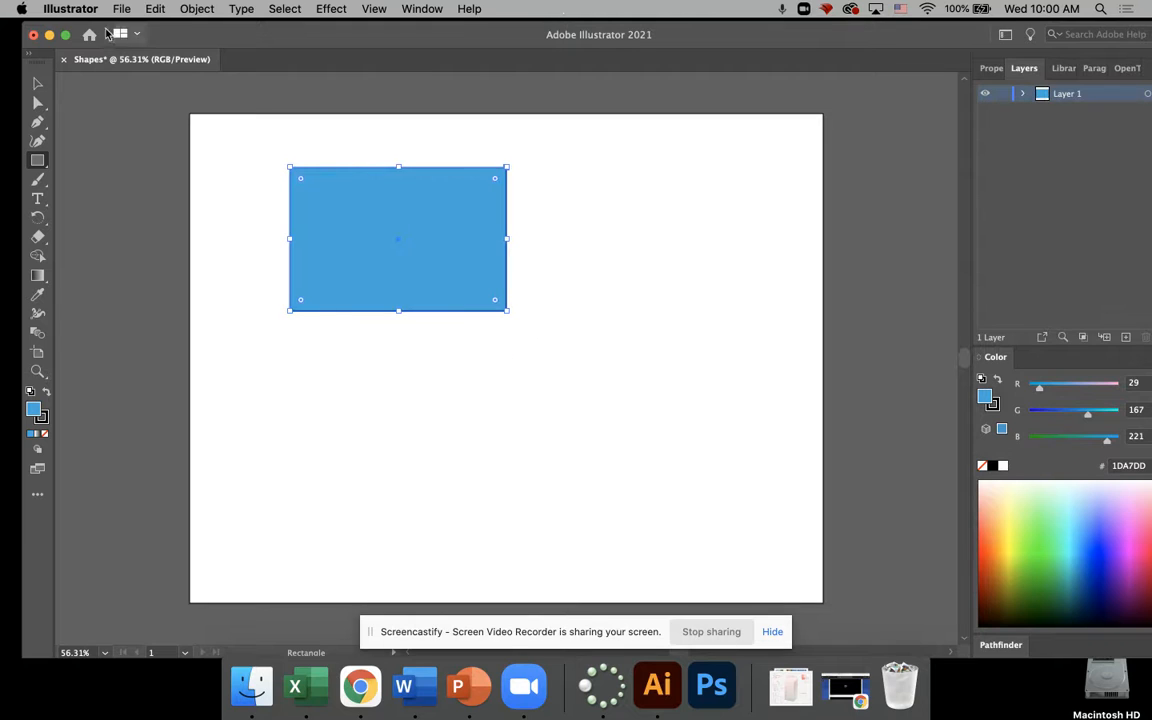
pyautogui.click(38, 84)
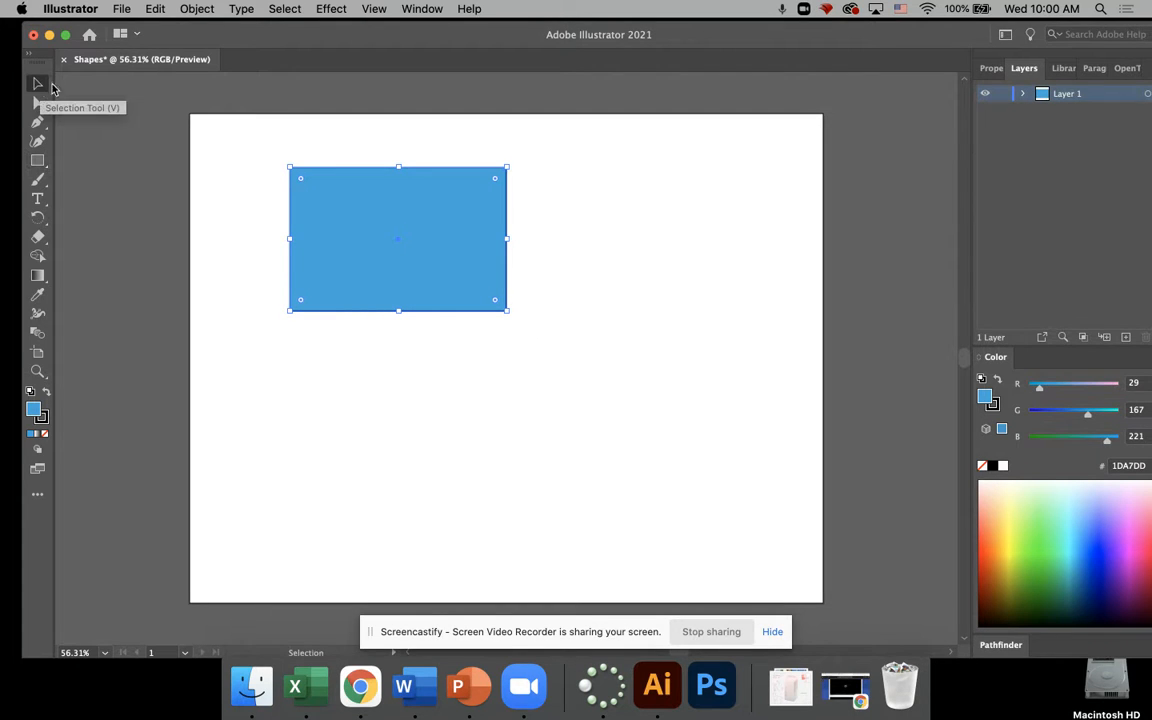
pyautogui.click(243, 256)
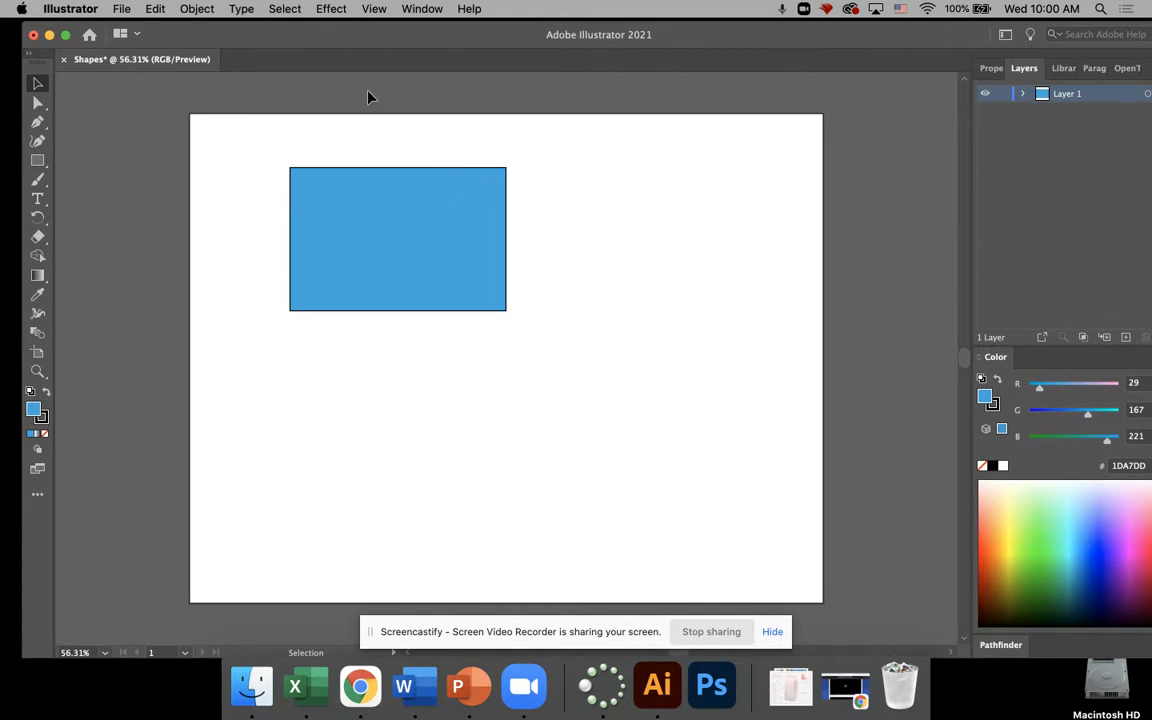
# Step: Set the blue rectangle's stroke colour to magenta, hex CD07D3, and deselect the rectangle
pyautogui.click(446, 237)
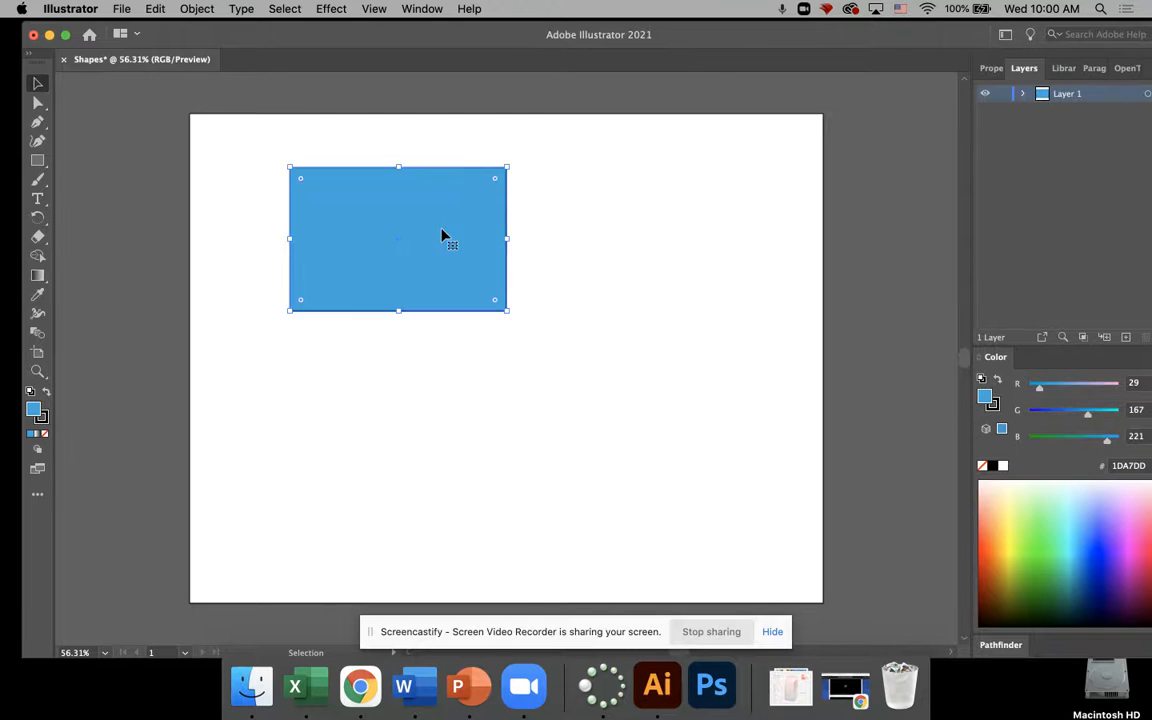
pyautogui.doubleClick(43, 417)
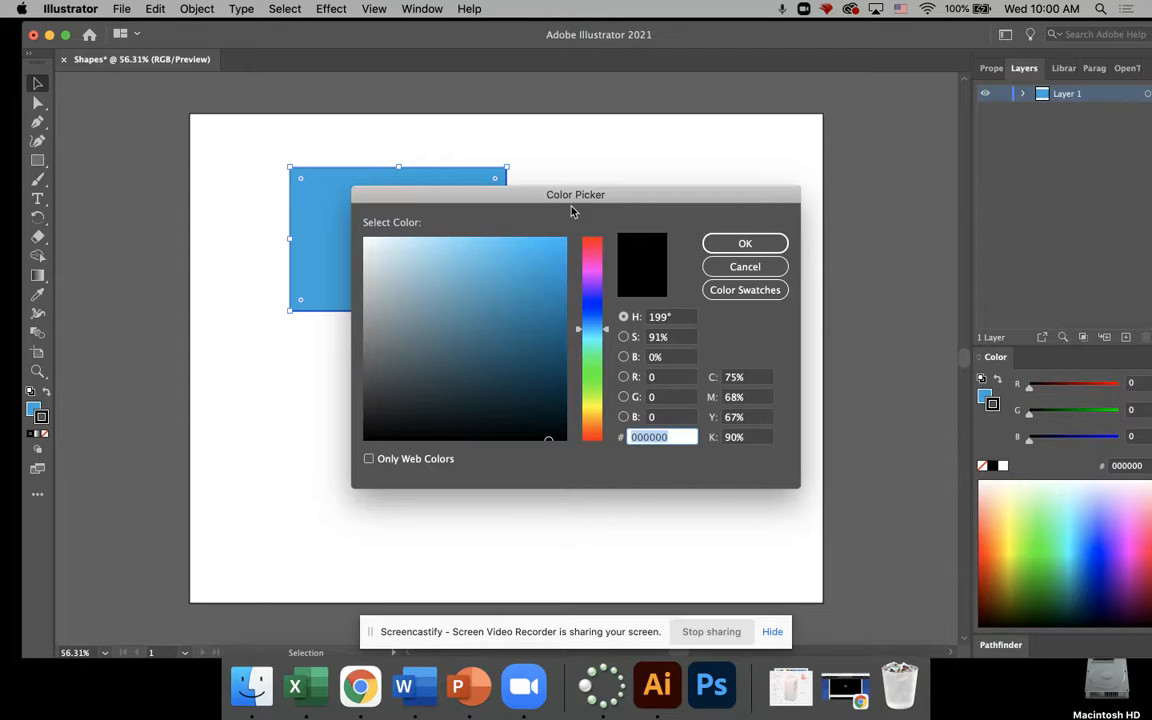
pyautogui.click(597, 273)
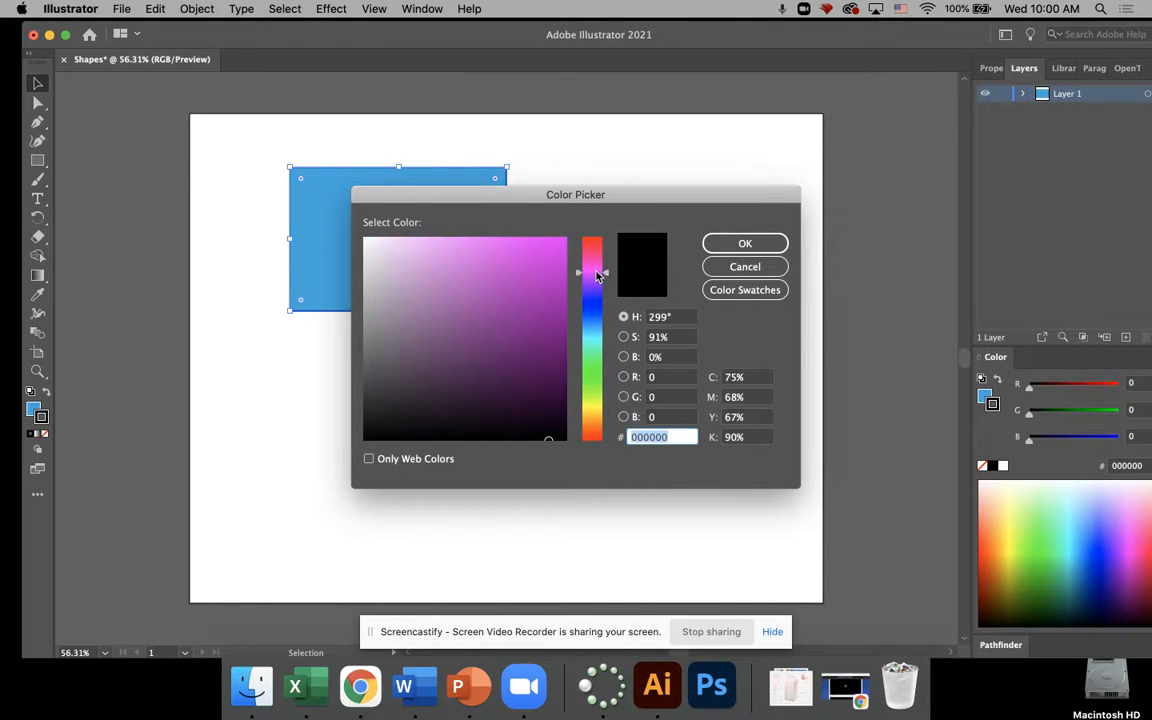
pyautogui.click(560, 272)
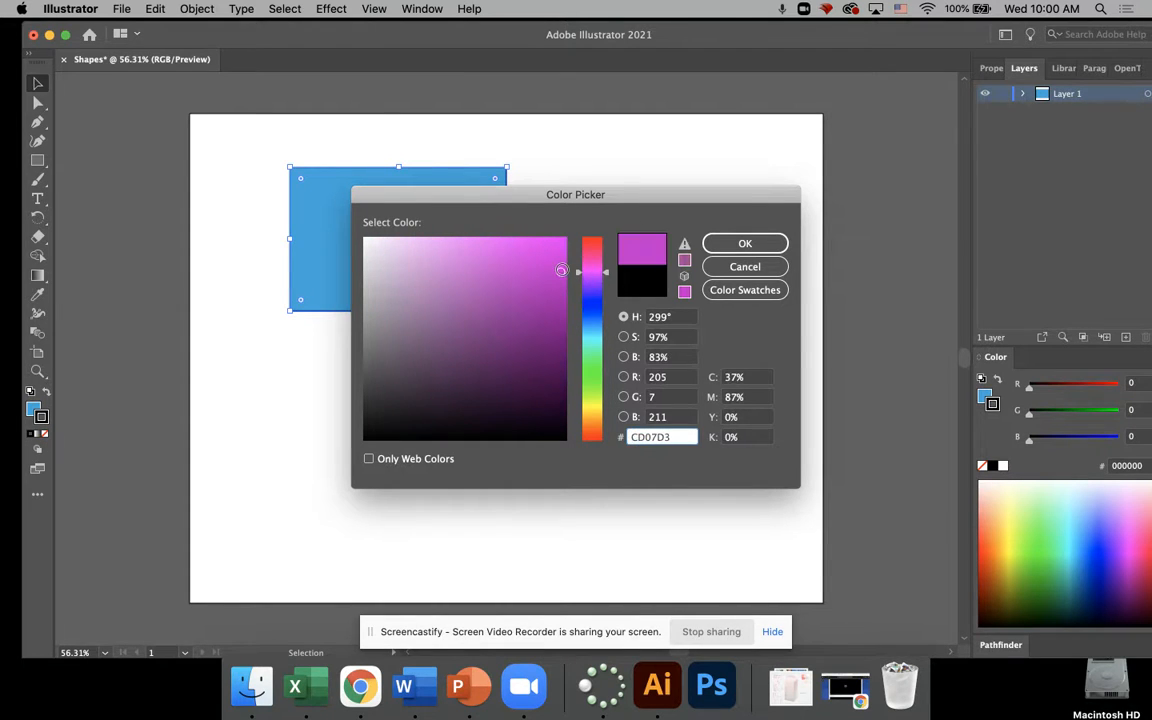
pyautogui.click(743, 245)
pyautogui.click(100, 110)
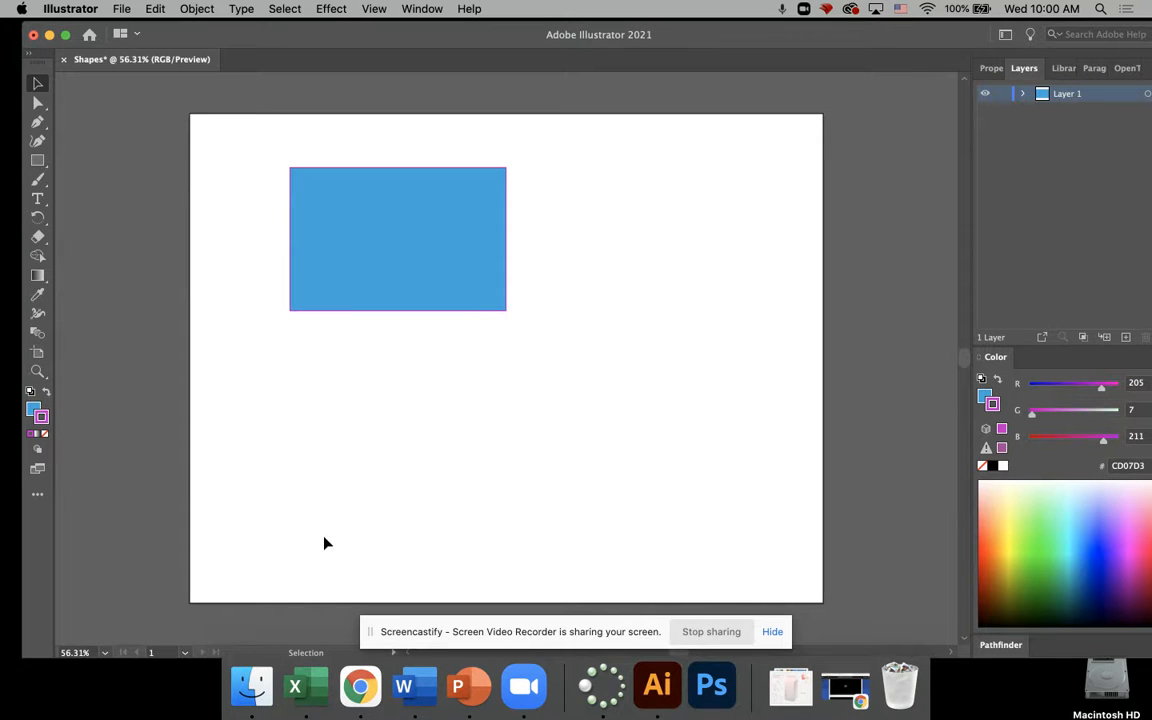
# Step: Remove the stroke from the blue rectangle so it has only a fill, and deselect it
pyautogui.click(45, 437)
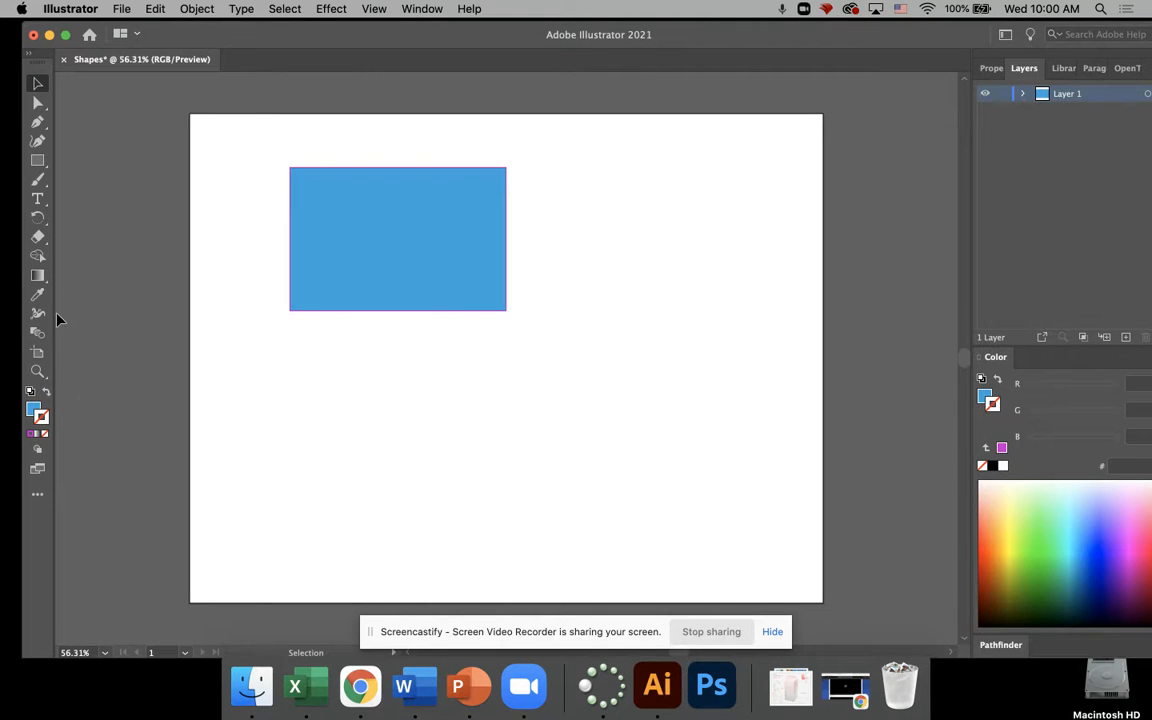
pyautogui.press('super+z')
pyautogui.click(38, 86)
pyautogui.click(440, 289)
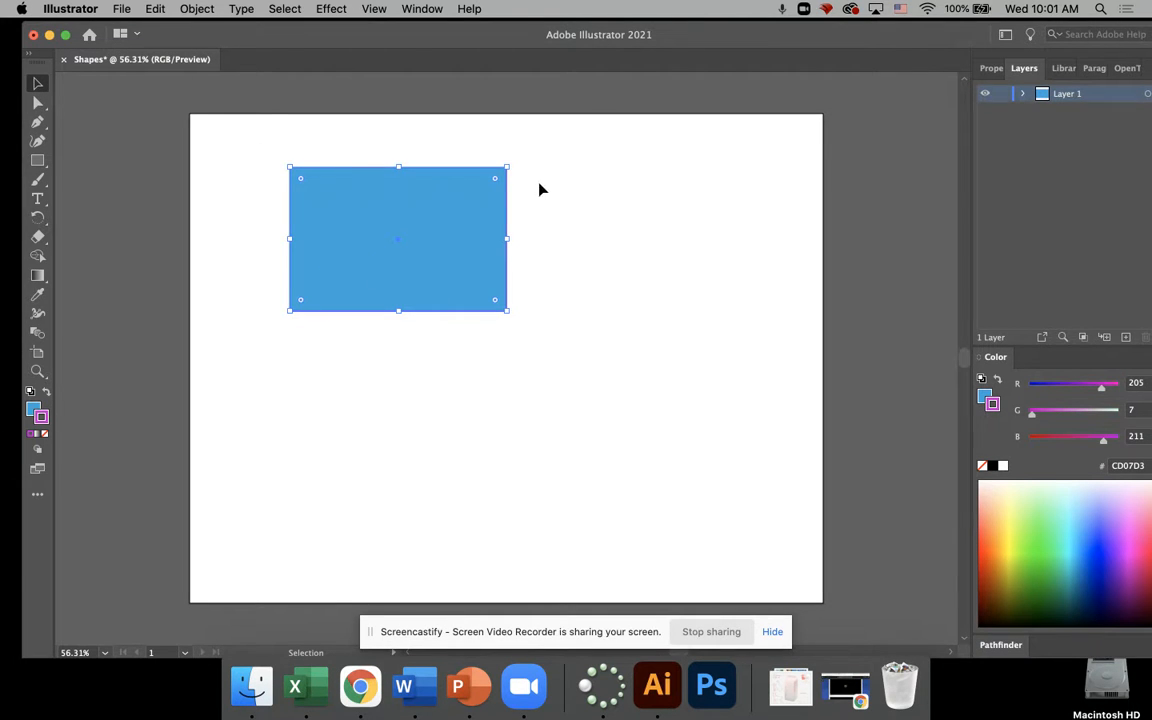
pyautogui.click(44, 435)
pyautogui.click(80, 118)
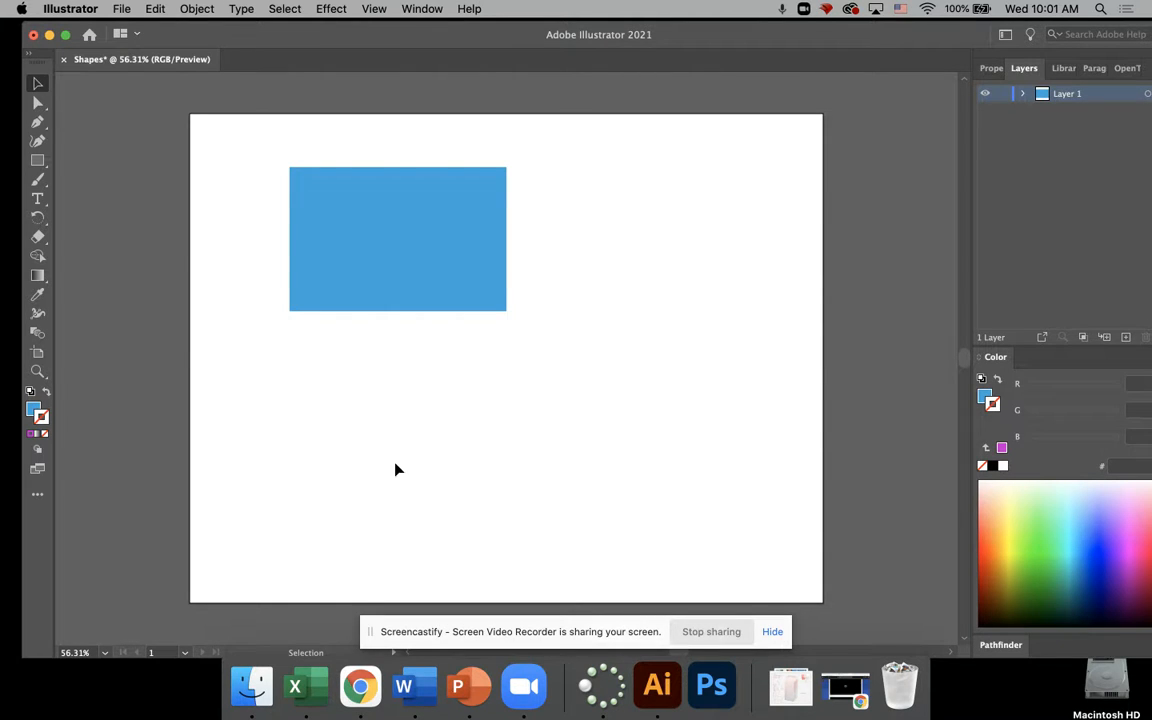
# Step: Move the rectangle toward the artboard's centre and resize it into an upright shape about a fifth of the artboard's width
pyautogui.moveTo(355, 237); pyautogui.dragTo(448, 235)
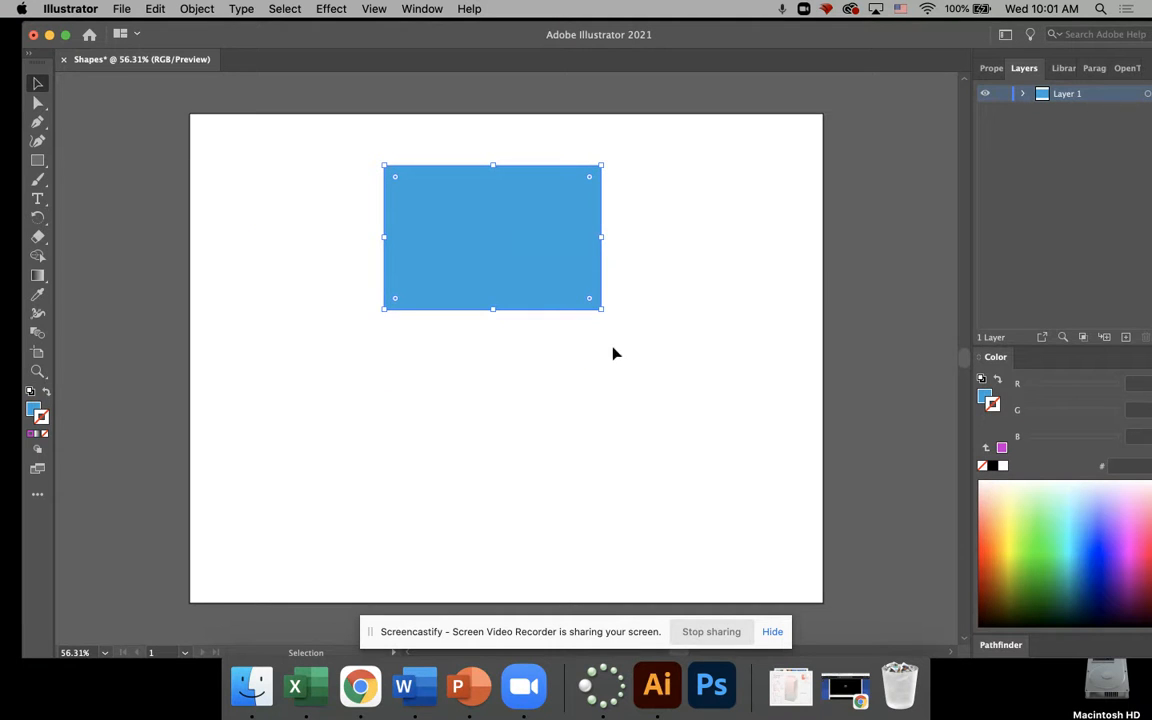
pyautogui.moveTo(604, 314); pyautogui.dragTo(573, 306)
pyautogui.moveTo(477, 311); pyautogui.dragTo(521, 460)
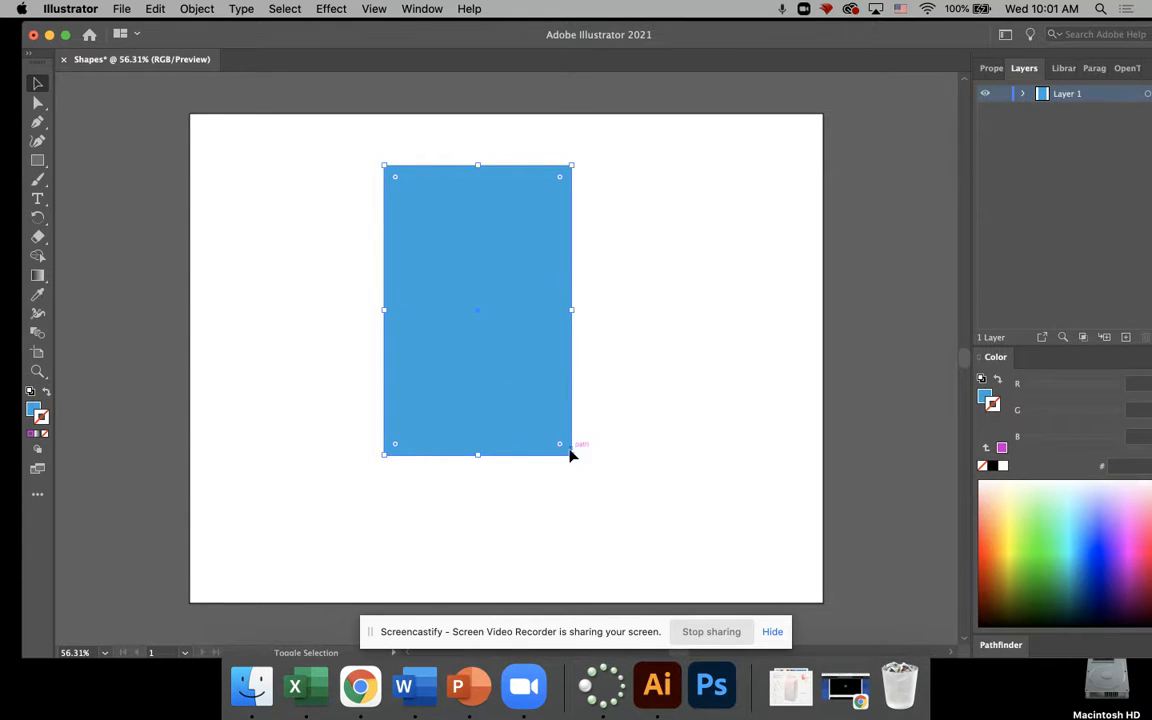
pyautogui.moveTo(576, 453); pyautogui.dragTo(497, 338)
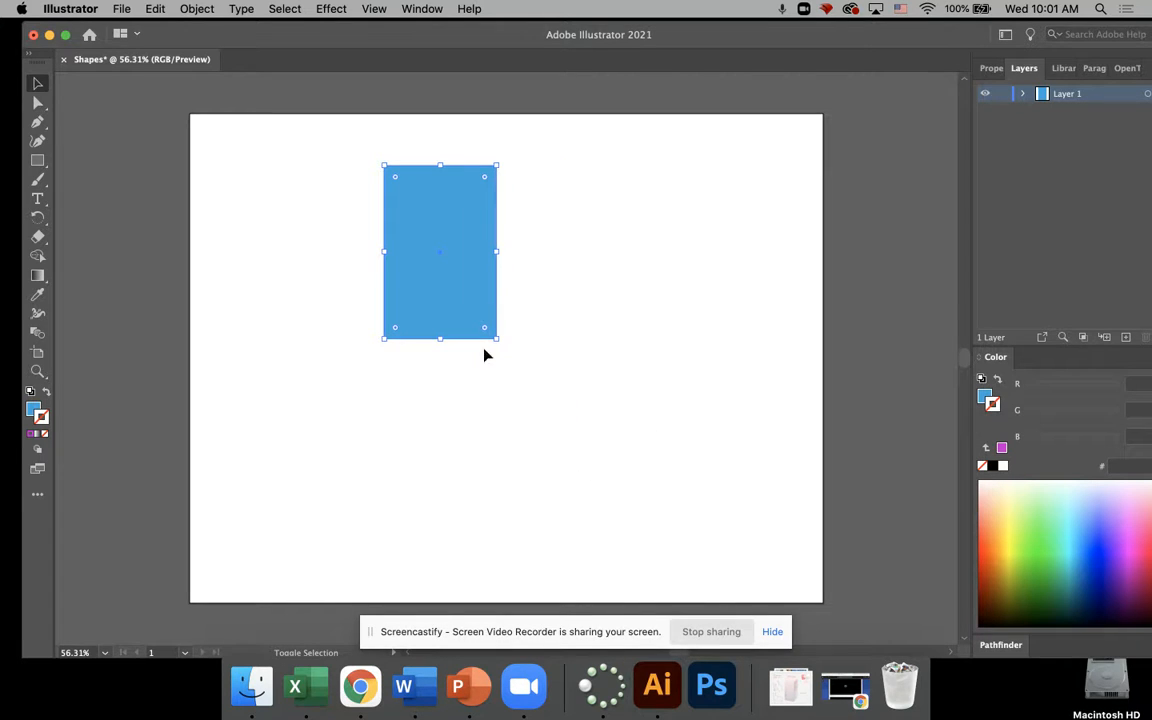
pyautogui.moveTo(497, 250); pyautogui.dragTo(529, 244)
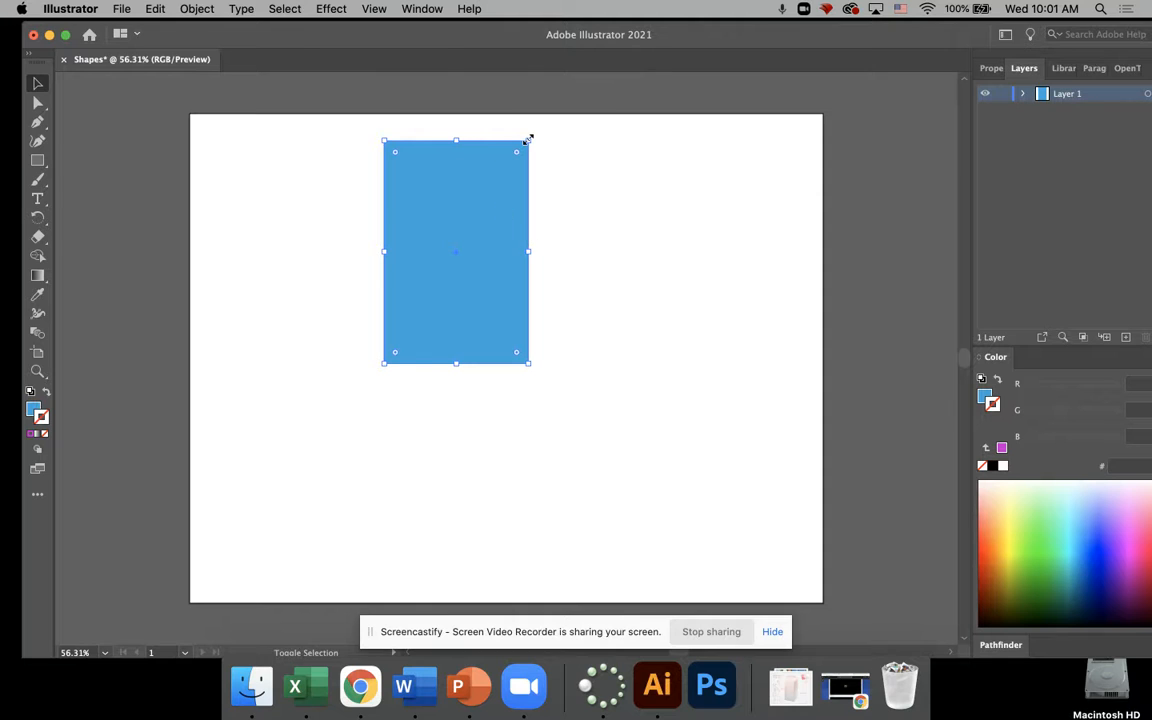
pyautogui.moveTo(530, 140); pyautogui.dragTo(514, 213)
pyautogui.moveTo(481, 364); pyautogui.dragTo(535, 406)
pyautogui.click(264, 451)
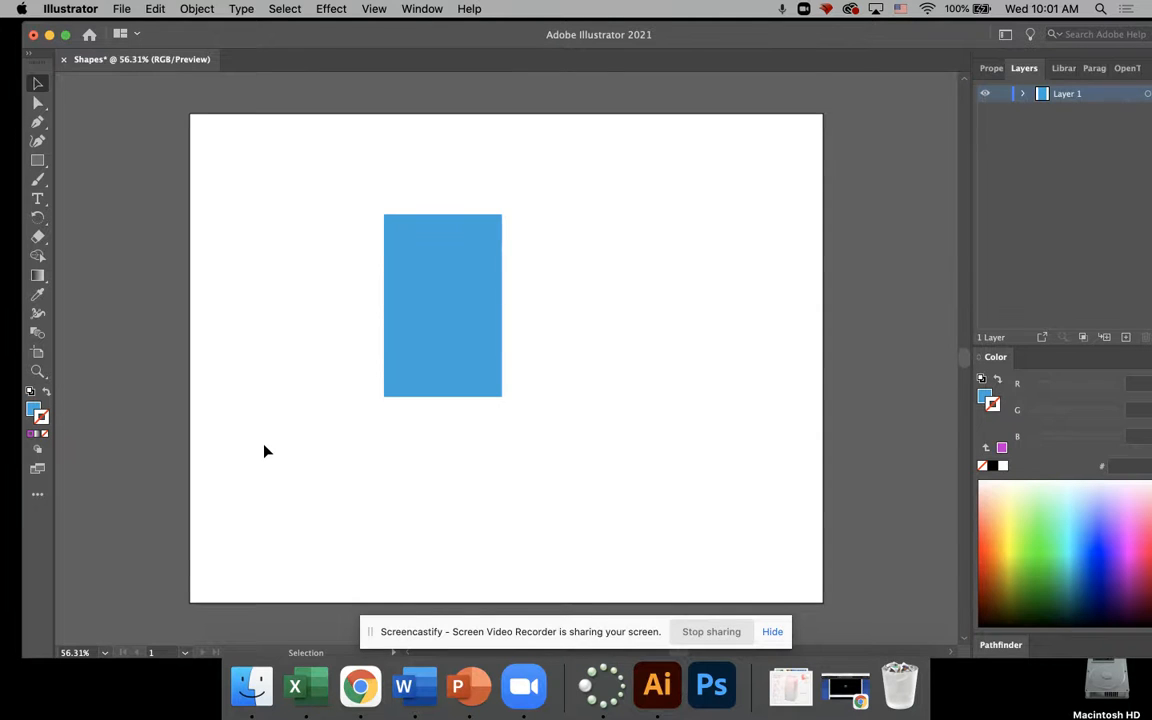
# Step: Try adjusting the rectangle's corners with the Direct Selection tool and shift the rectangle slightly right and down
pyautogui.click(420, 270)
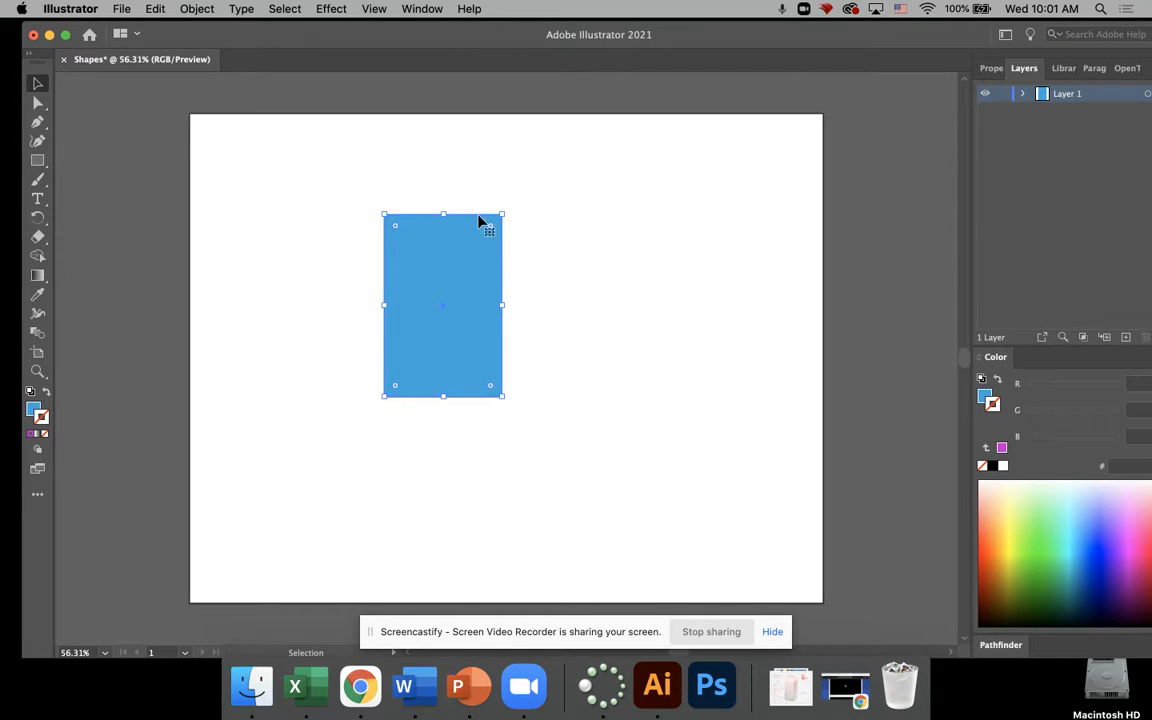
pyautogui.click(38, 104)
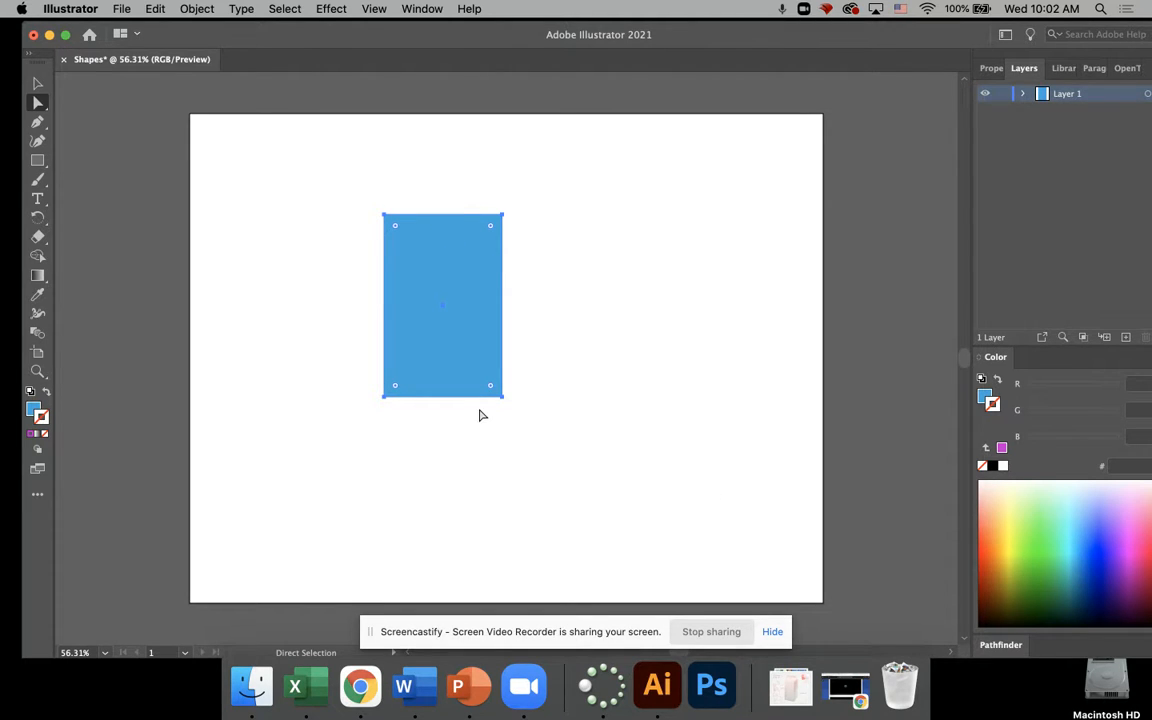
pyautogui.moveTo(503, 398); pyautogui.dragTo(539, 382)
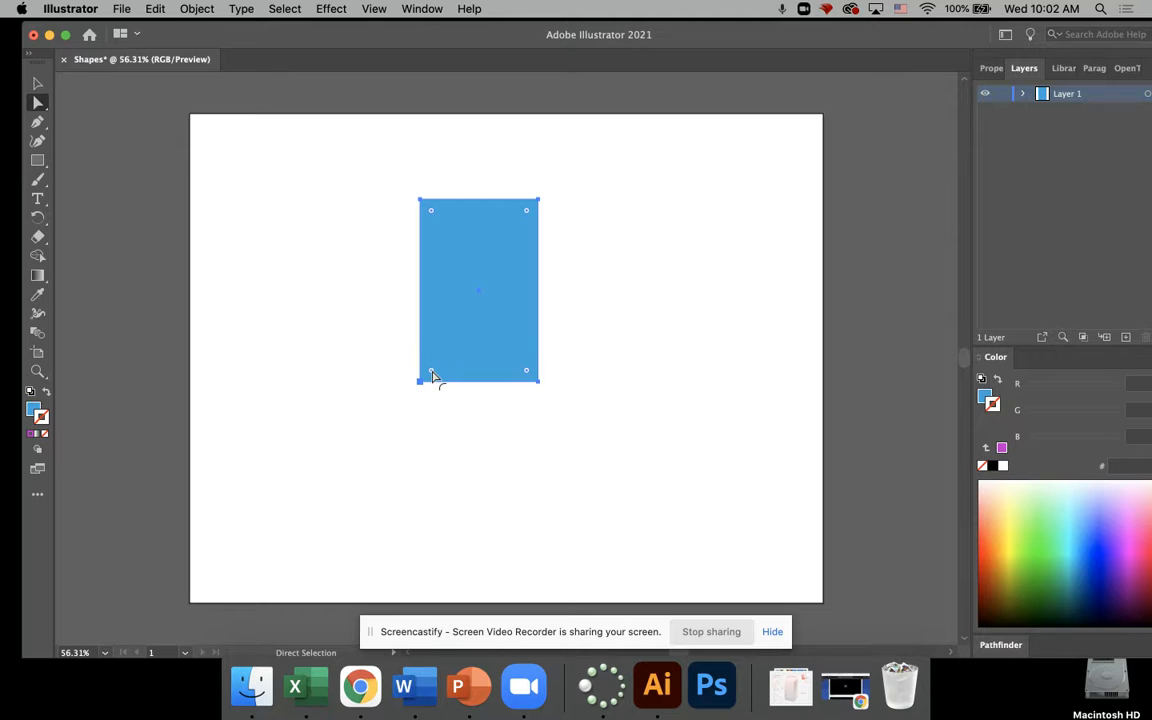
pyautogui.moveTo(431, 370); pyautogui.dragTo(407, 389)
pyautogui.moveTo(431, 210)
pyautogui.mouseDown()
pyautogui.moveTo(460, 230)
pyautogui.moveTo(412, 199)
pyautogui.mouseUp()
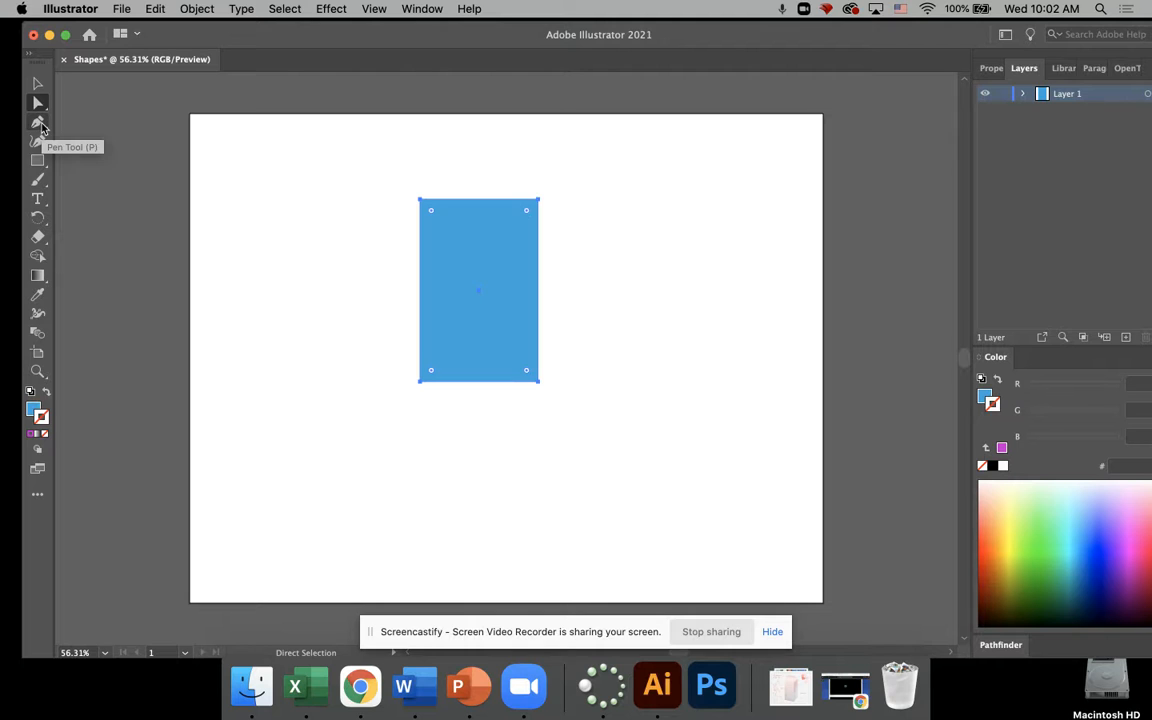
pyautogui.moveTo(538, 201); pyautogui.dragTo(516, 229)
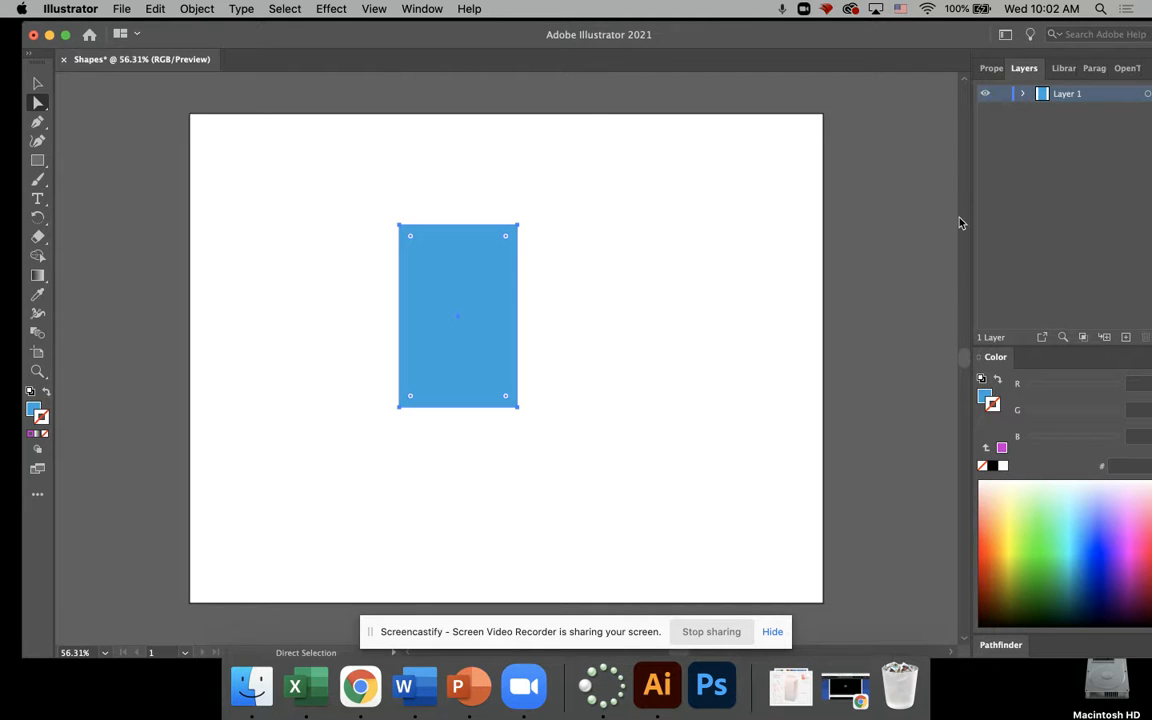
# Step: Choose the Ellipse tool and set the fill colour to violet-blue, hex 564AF4, with the rectangle still selected
pyautogui.click(46, 166)
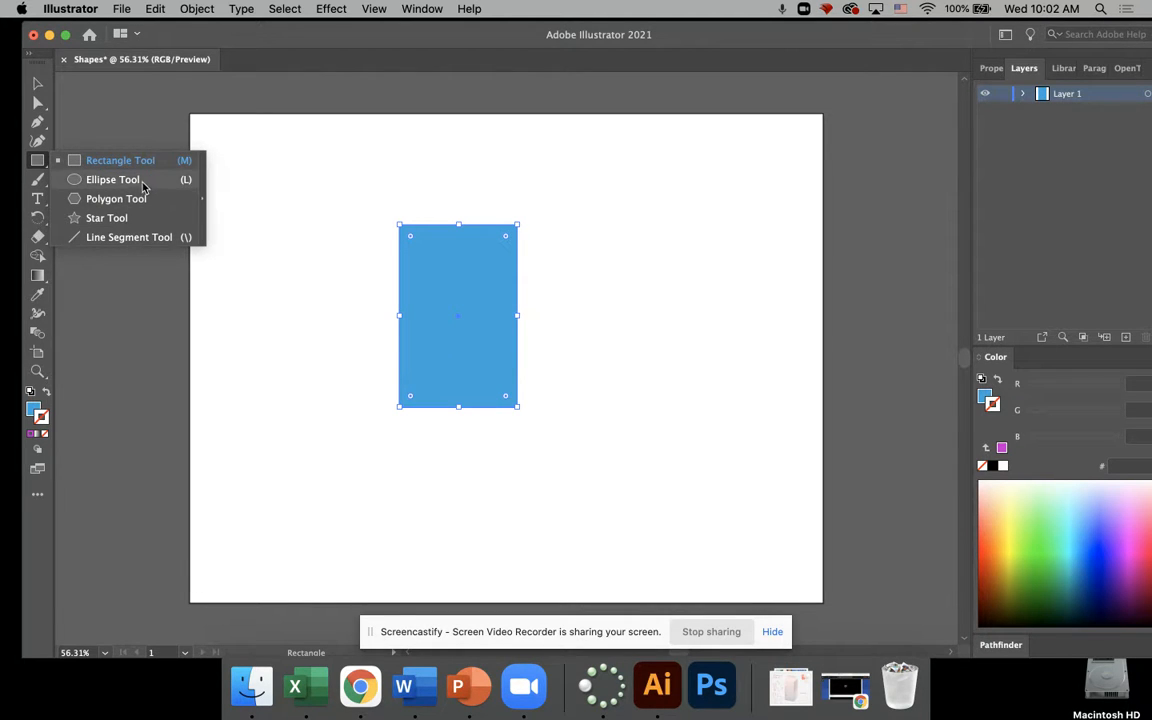
pyautogui.click(113, 179)
pyautogui.click(35, 413)
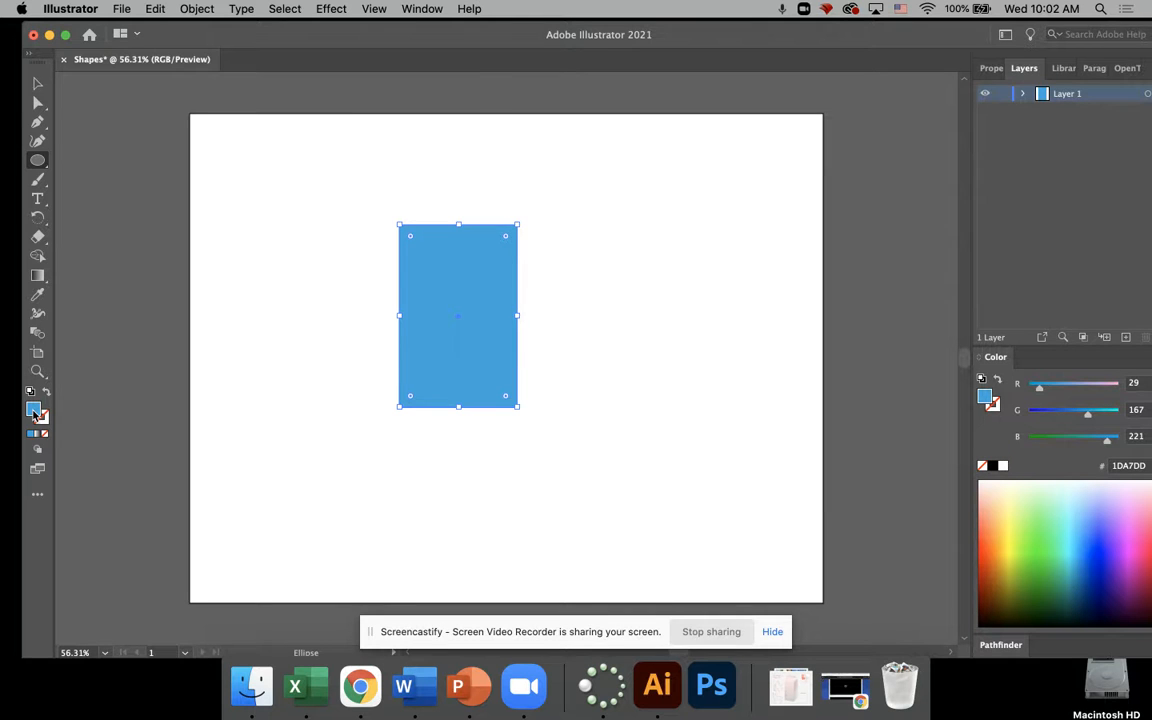
pyautogui.doubleClick(35, 413)
pyautogui.moveTo(592, 329); pyautogui.dragTo(592, 301)
pyautogui.click(539, 245)
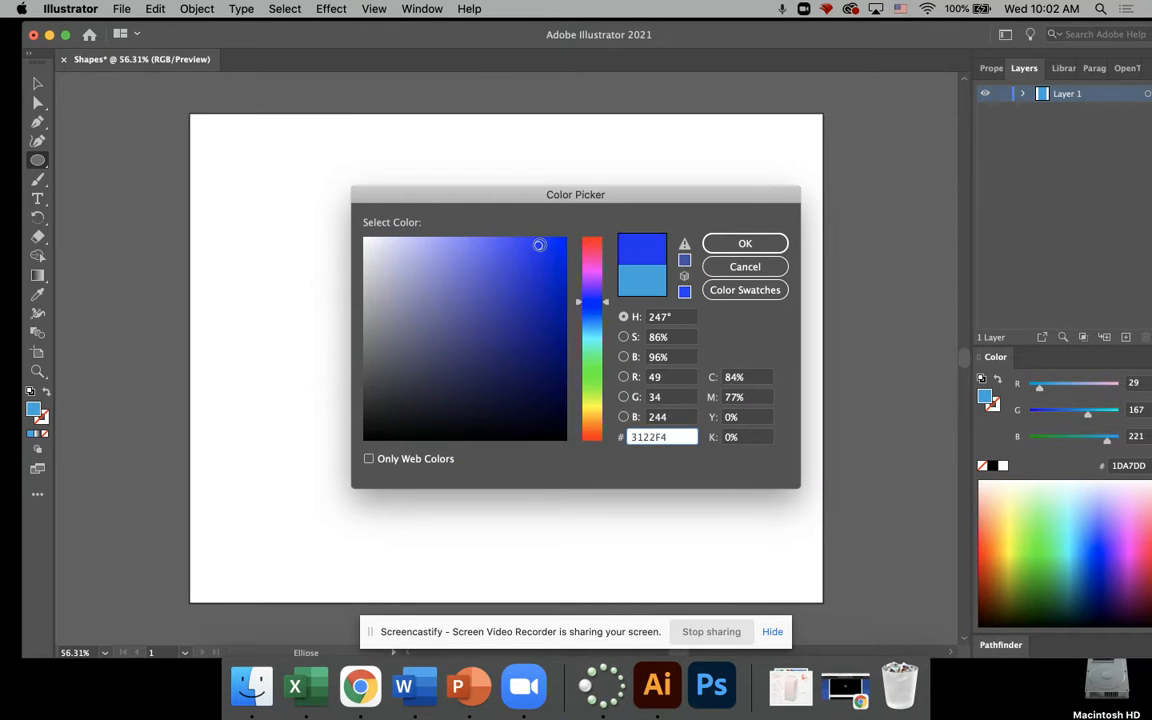
pyautogui.click(506, 244)
pyautogui.click(745, 244)
# Step: Draw an ellipse about 3 in wide and 2.78 in high to the right of the rectangle and deselect it
pyautogui.moveTo(556, 225); pyautogui.dragTo(721, 371)
pyautogui.moveTo(729, 384); pyautogui.dragTo(729, 384)
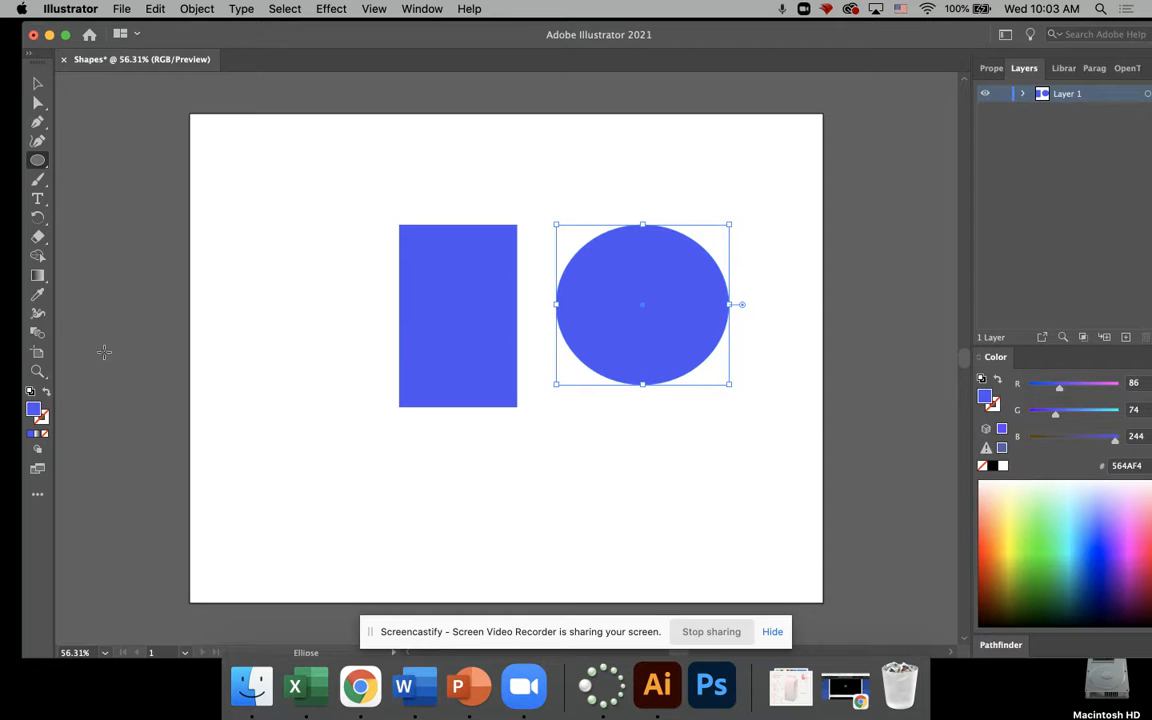
pyautogui.click(37, 84)
pyautogui.click(149, 198)
# Step: Set the rectangle's fill colour to light cyan, hex 03E2F9, and deselect the rectangle
pyautogui.click(476, 347)
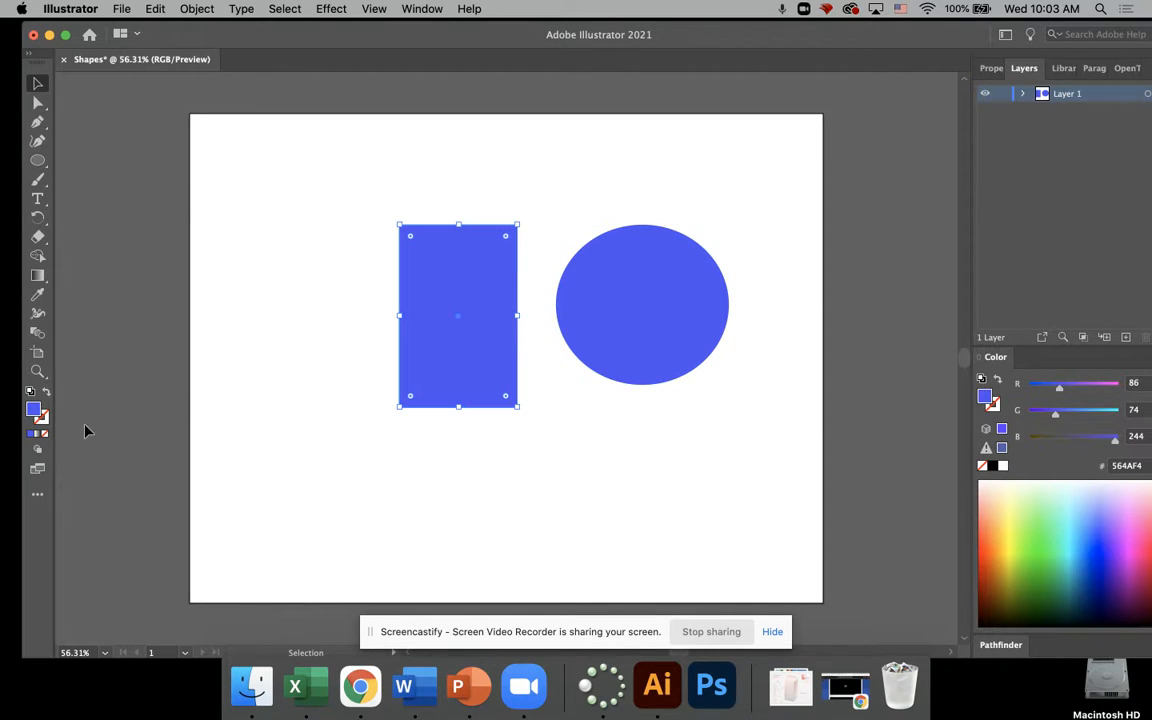
pyautogui.doubleClick(35, 411)
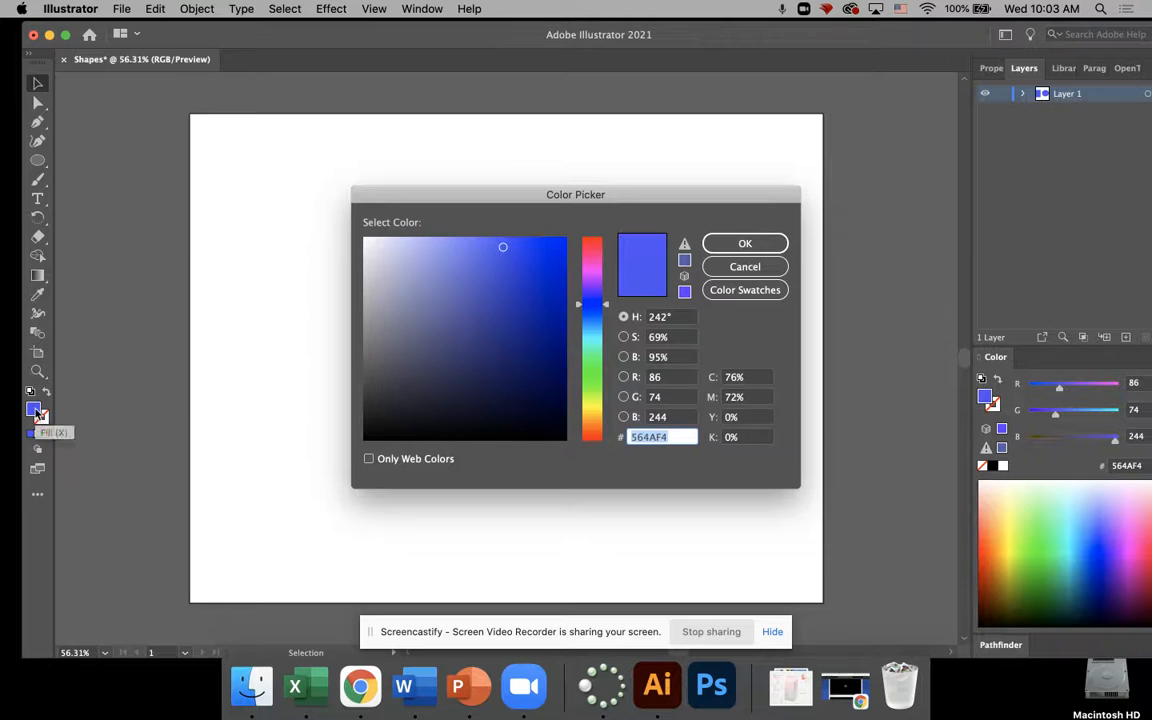
pyautogui.click(592, 336)
pyautogui.click(555, 244)
pyautogui.moveTo(555, 244); pyautogui.dragTo(565, 241)
pyautogui.click(741, 246)
pyautogui.click(99, 145)
# Step: Create a circle with an exact width and height of 4 in at the artboard's left side using the Ellipse tool
pyautogui.click(38, 160)
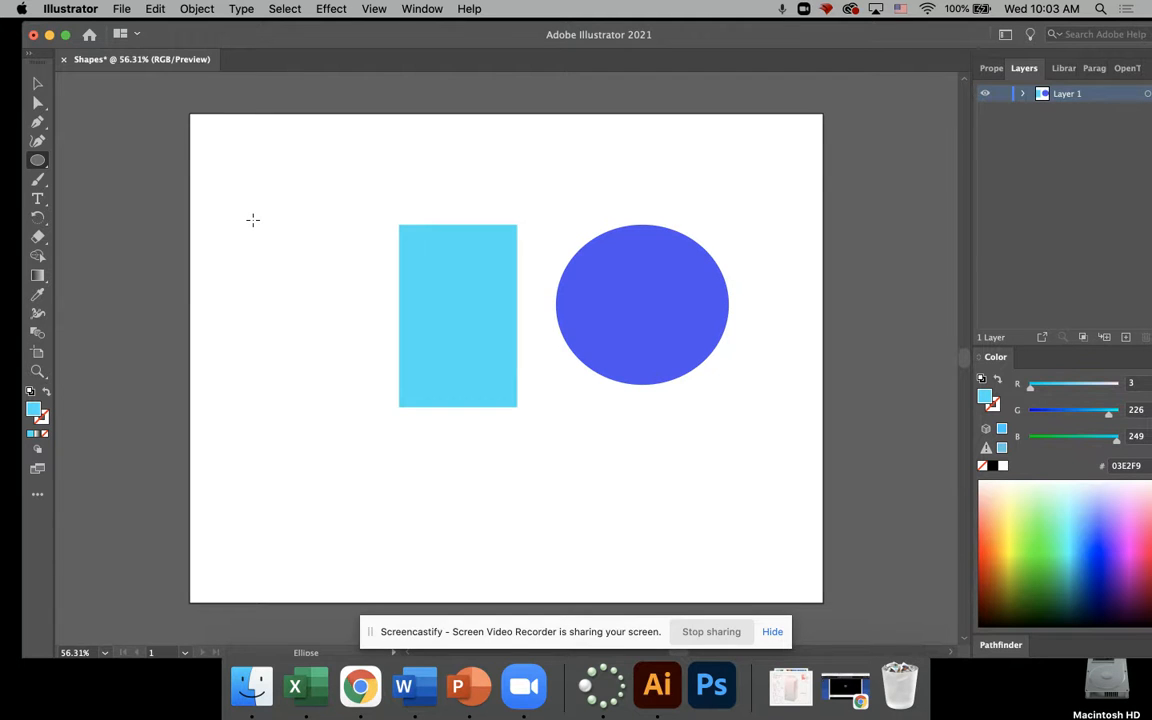
pyautogui.click(253, 220)
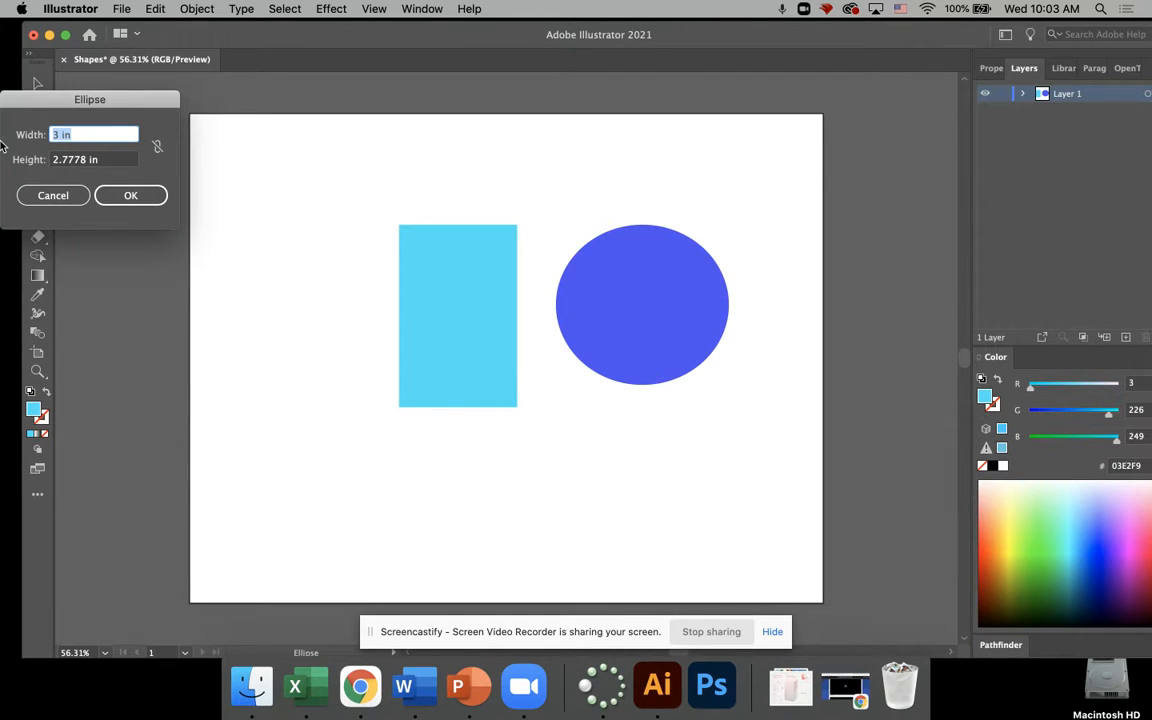
pyautogui.write('4')
pyautogui.click(58, 166)
pyautogui.moveTo(58, 162); pyautogui.dragTo(3, 164)
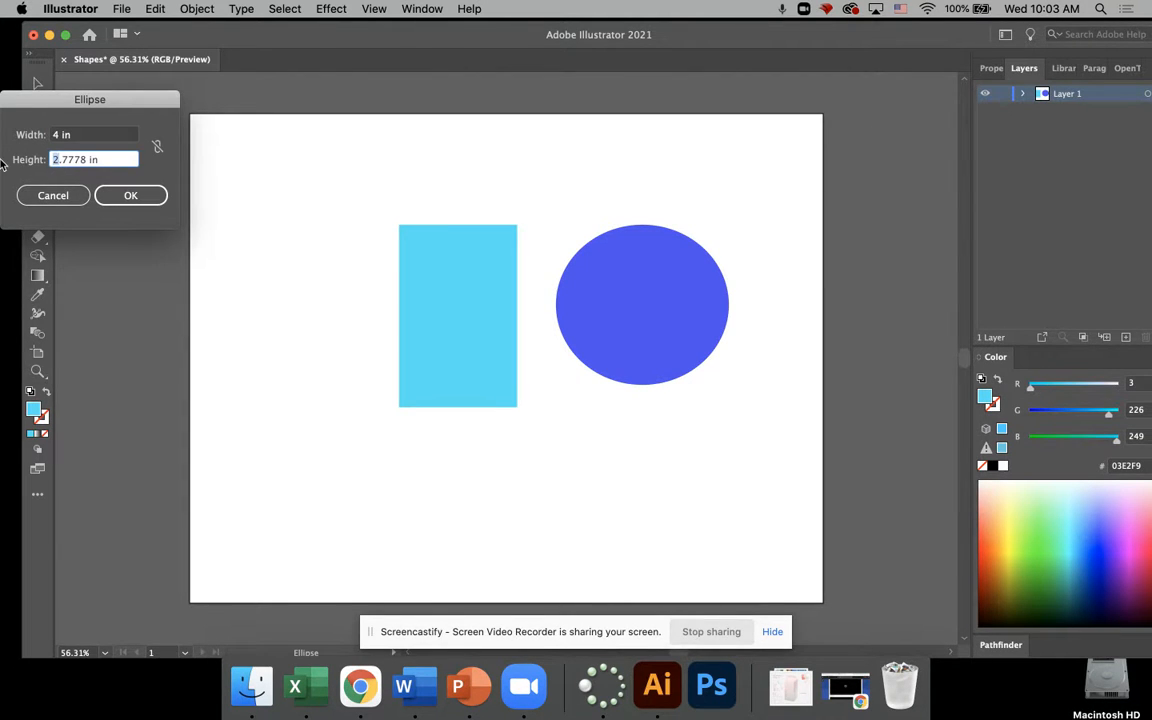
pyautogui.moveTo(87, 162); pyautogui.dragTo(3, 133)
pyautogui.write('4')
pyautogui.click(131, 195)
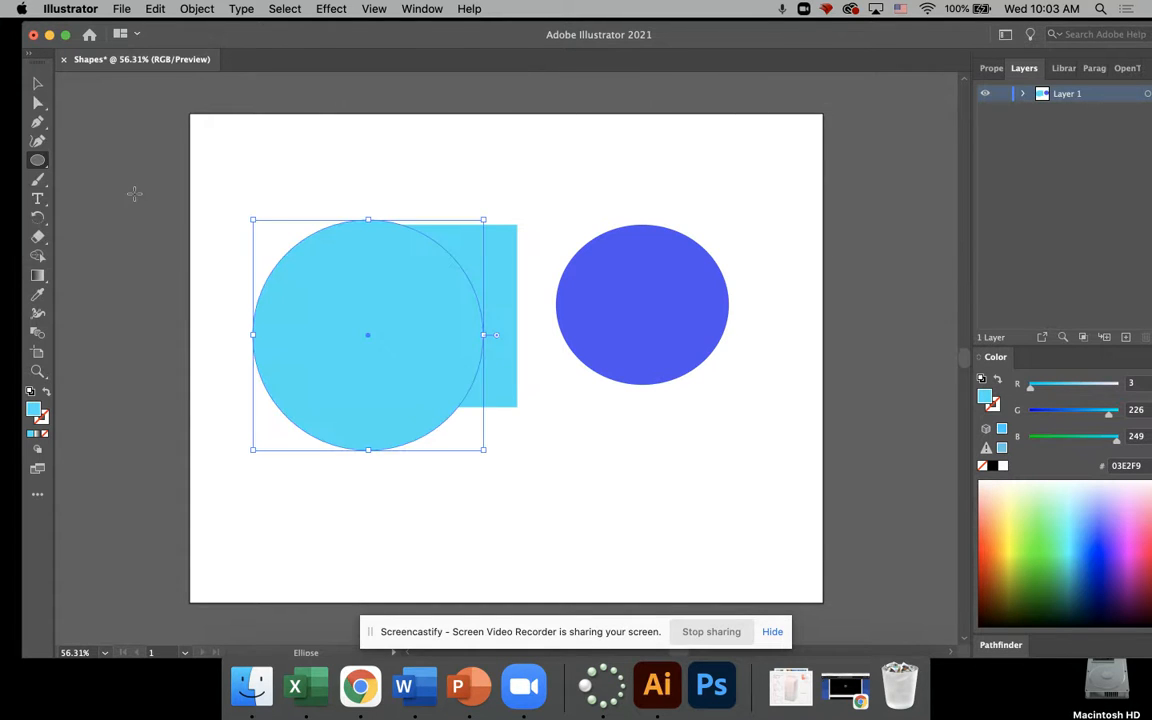
# Step: Set the 4 in circle's fill colour to deep blue, hex 061DF7
pyautogui.doubleClick(34, 411)
pyautogui.click(586, 309)
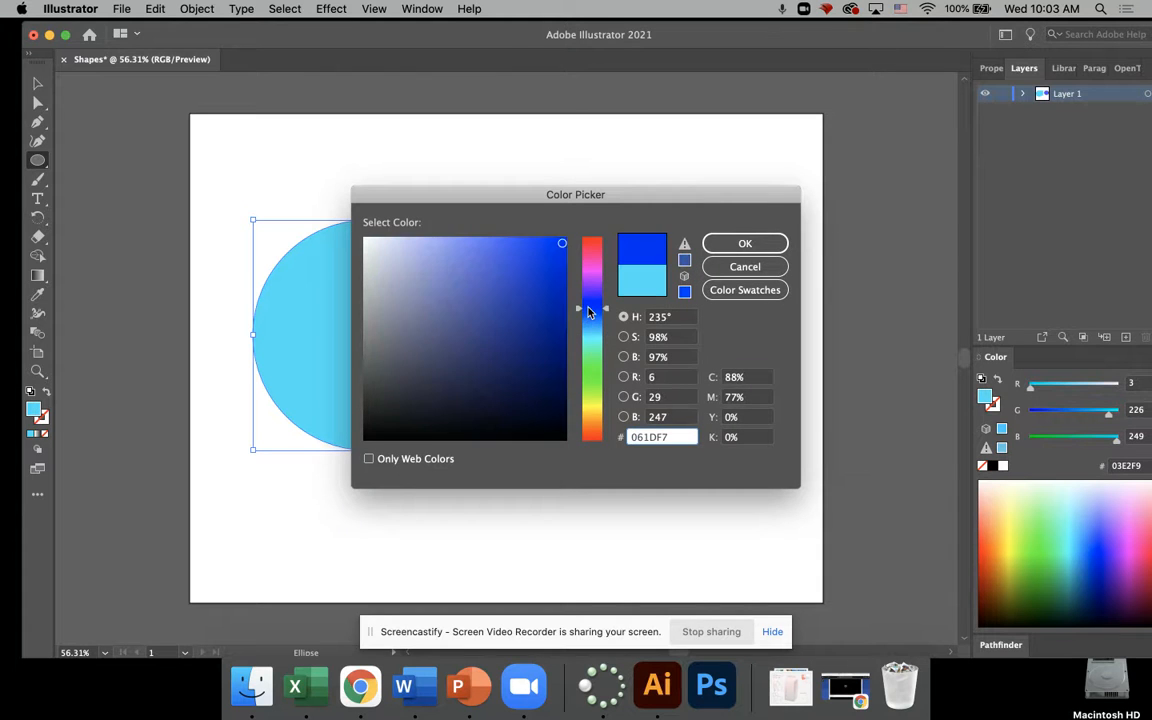
pyautogui.click(745, 243)
# Step: Spread the shapes apart: large circle at the artboard's lower centre, rectangle at its upper left, smaller ellipse at its upper right
pyautogui.click(37, 83)
pyautogui.moveTo(441, 398); pyautogui.dragTo(587, 513)
pyautogui.moveTo(449, 279); pyautogui.dragTo(315, 212)
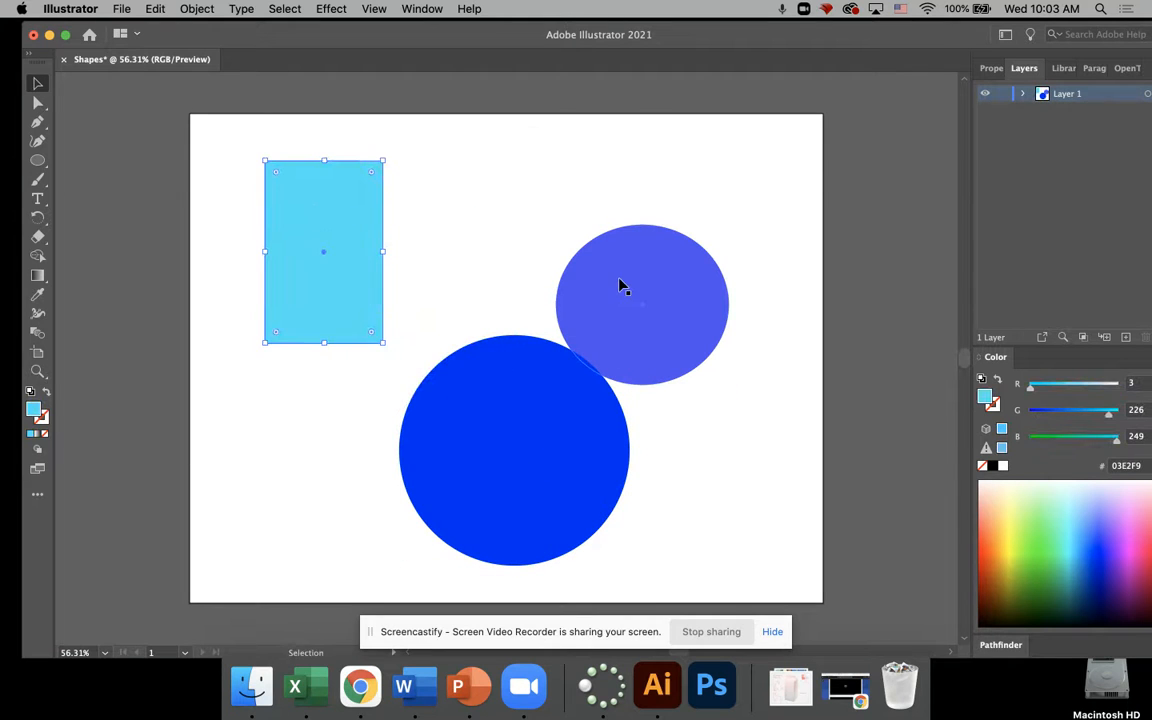
pyautogui.moveTo(622, 285); pyautogui.dragTo(614, 218)
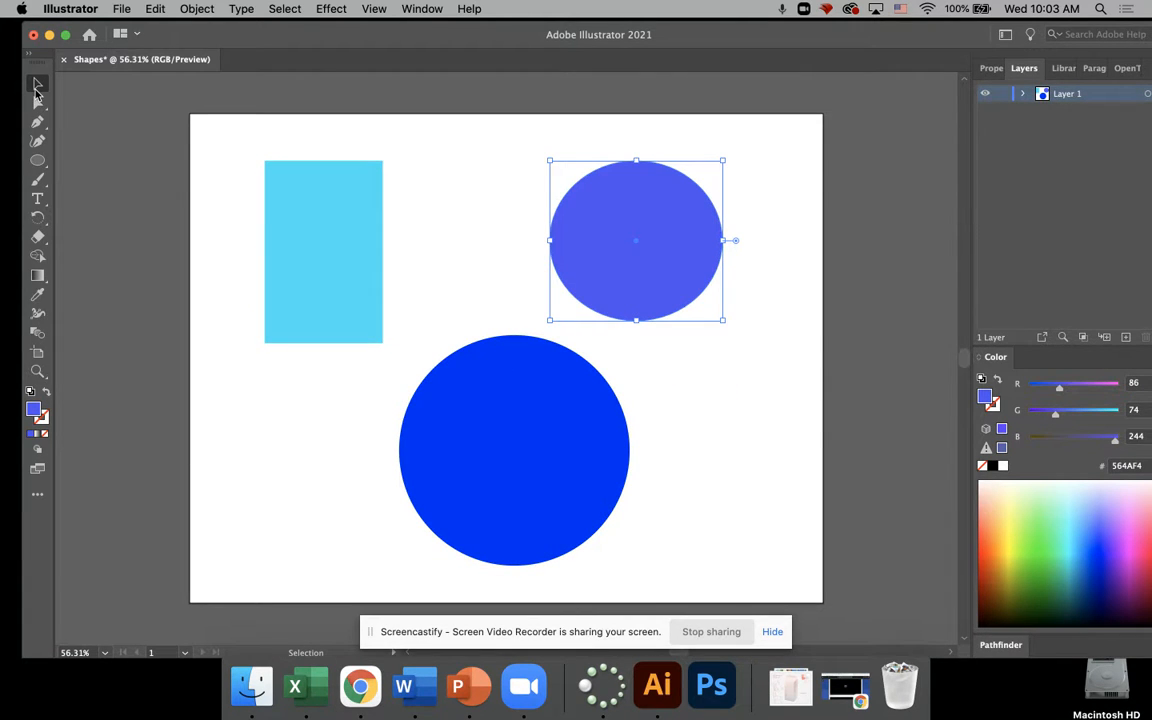